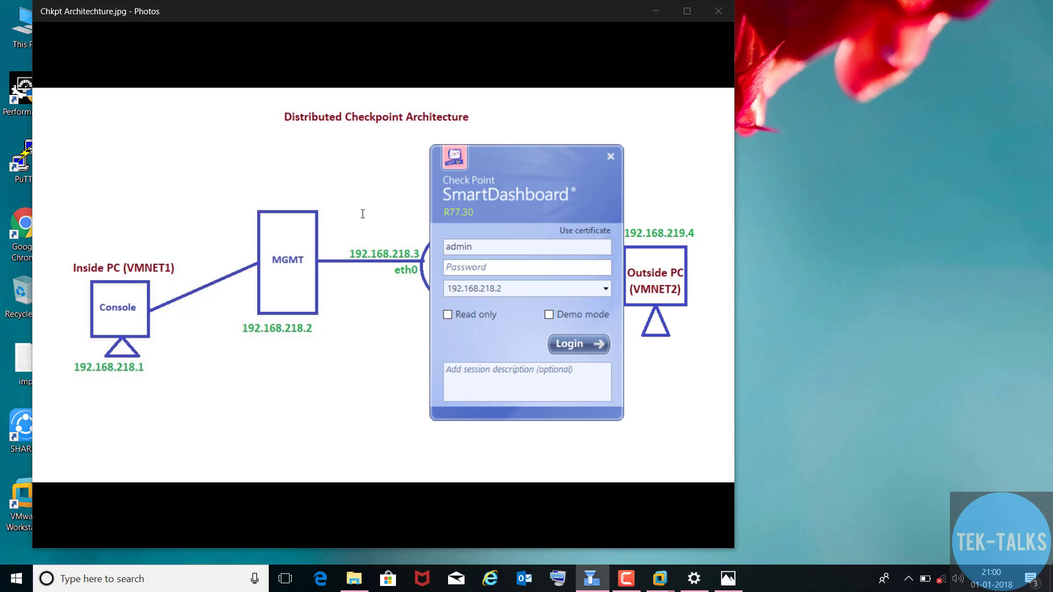
- Log in to management server 192.168.218.2 with the administrator password and dismiss the trial notice
type("admin12345")
left_click(571, 344)
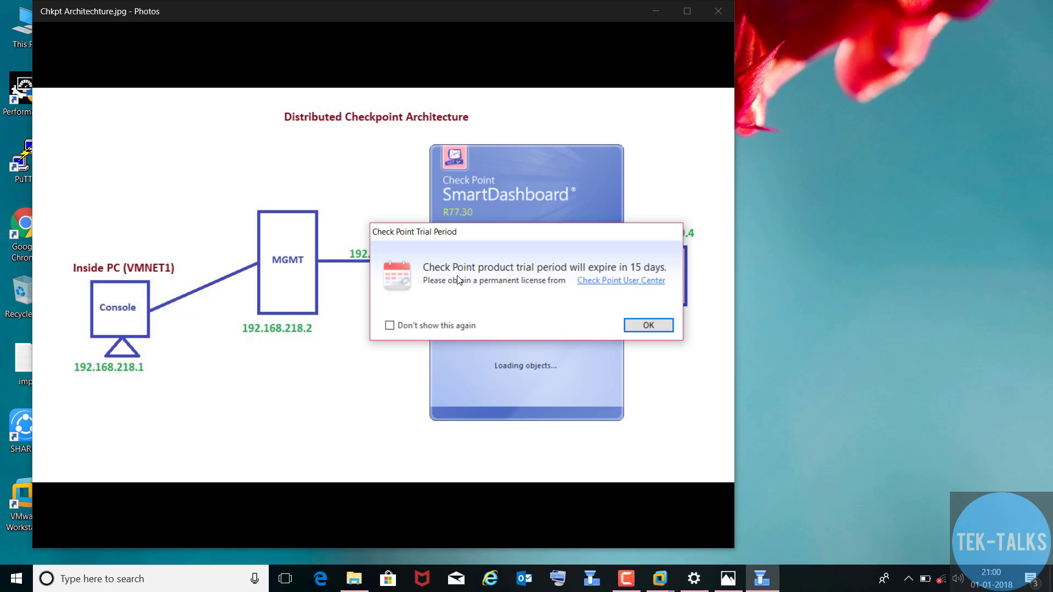
left_click(648, 324)
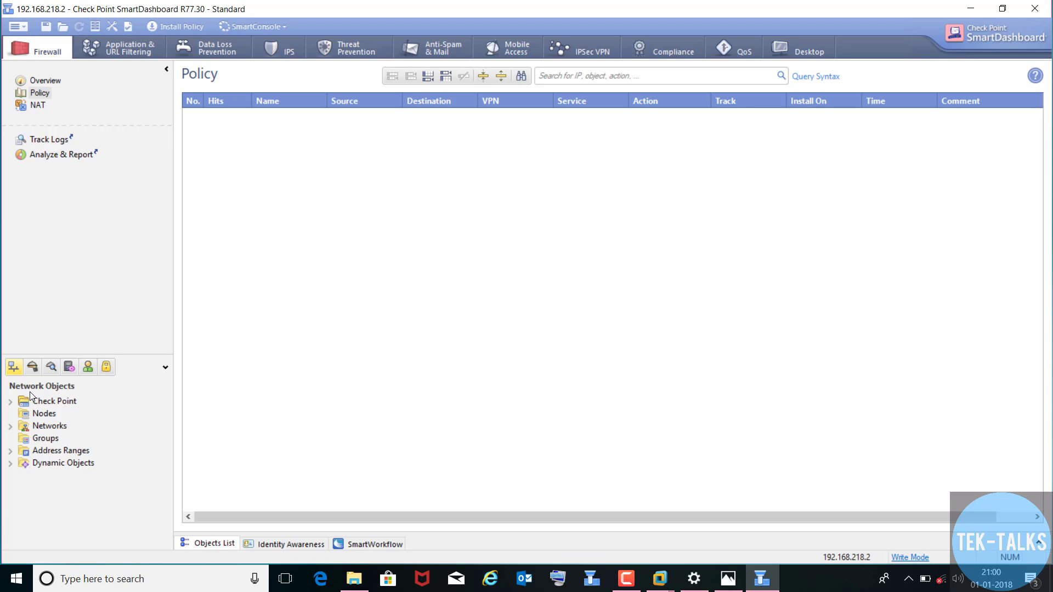
- Expand Network Objects > Check Point and select the MGMT1 management object
left_click(33, 401)
left_click(10, 402)
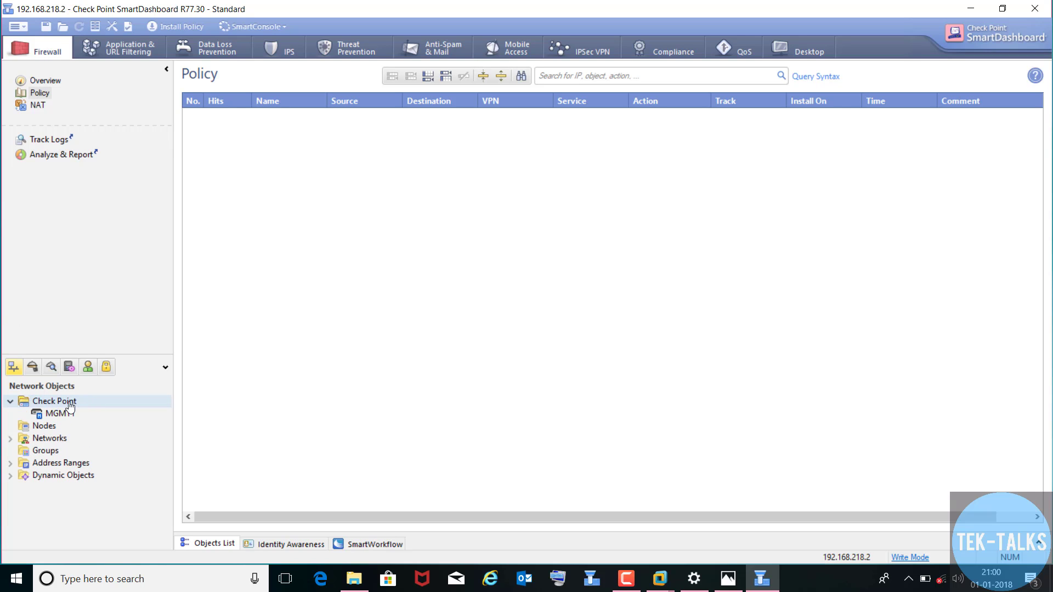
left_click(55, 413)
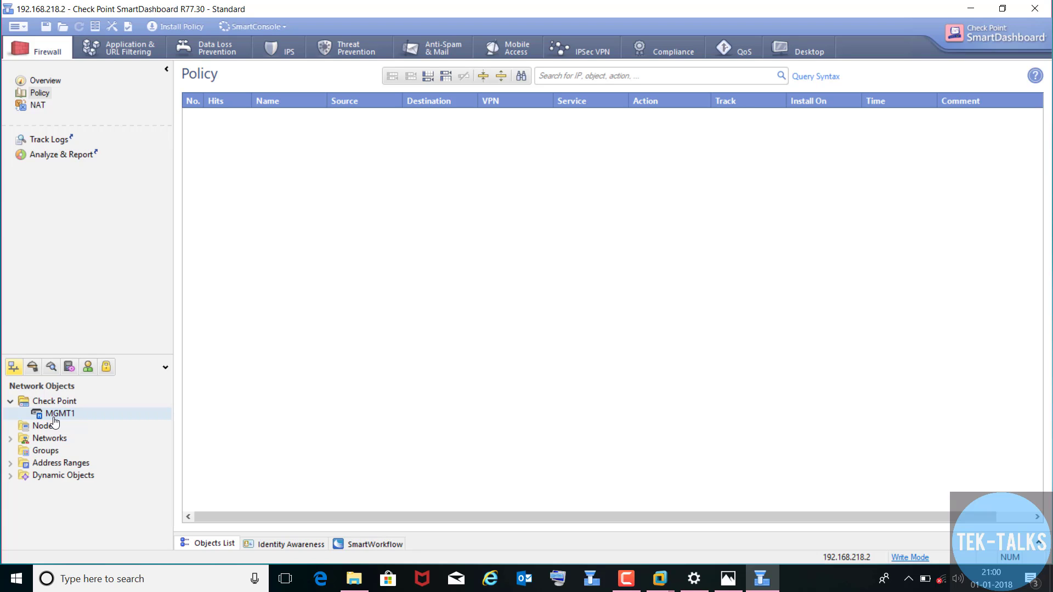
- Bring up the Check Point folder's context menu with its Check Point submenu of new-object types
right_click(53, 404)
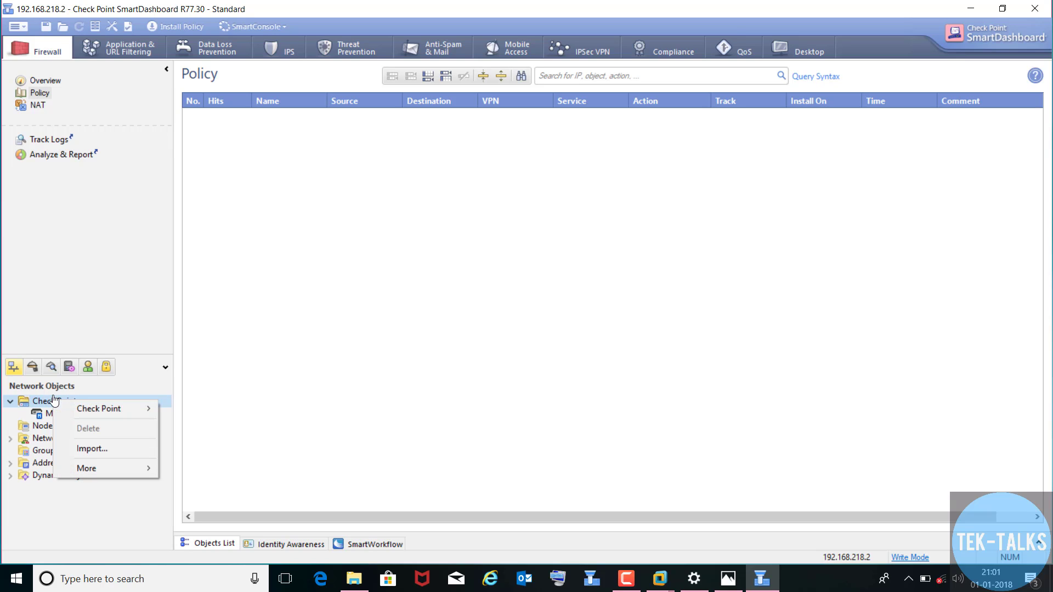
mouse_move(67, 410)
left_click(53, 239)
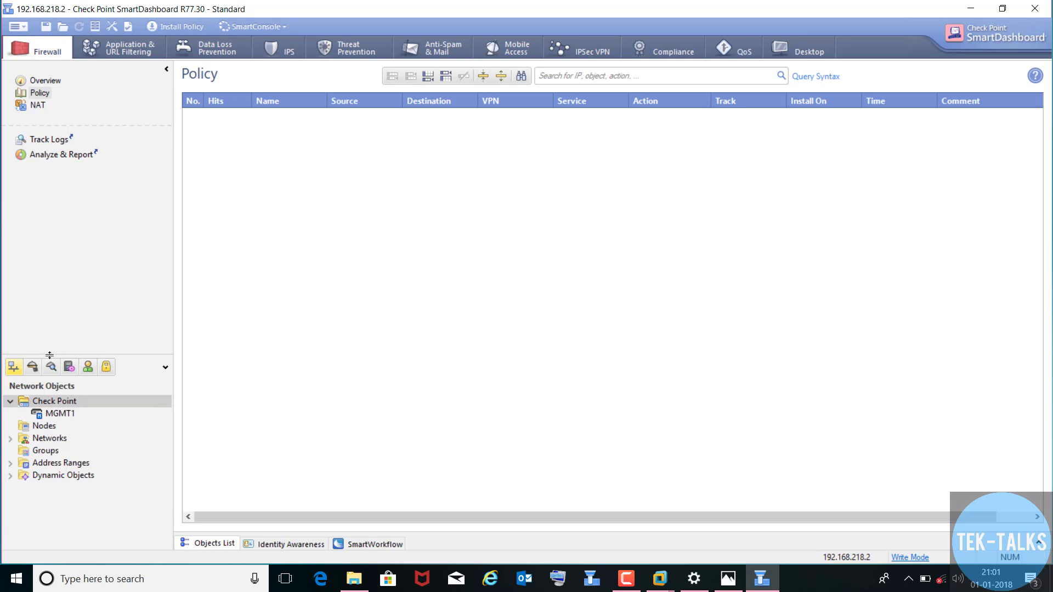
right_click(54, 402)
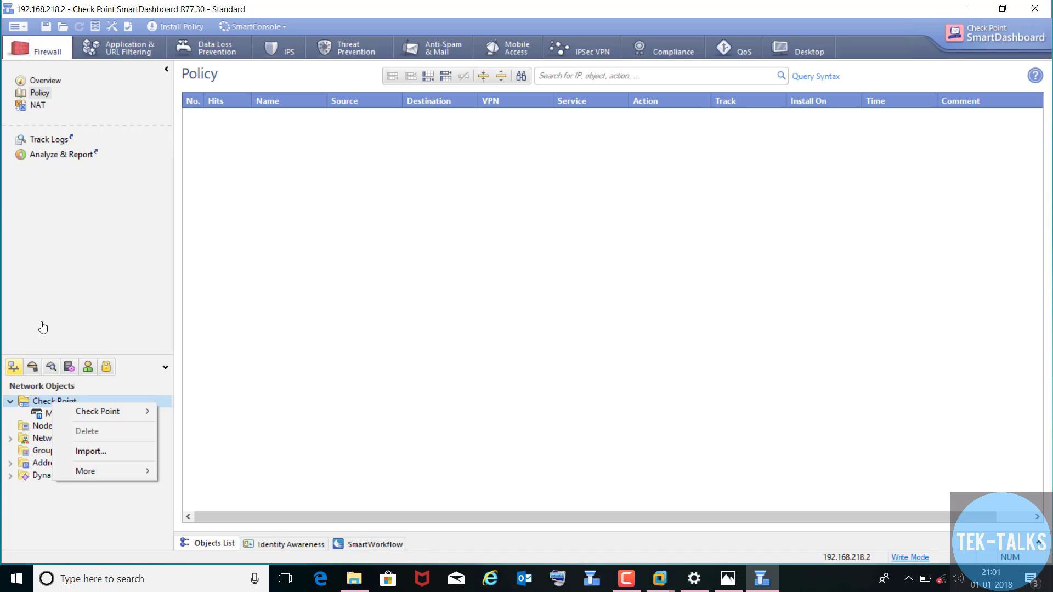
mouse_move(69, 412)
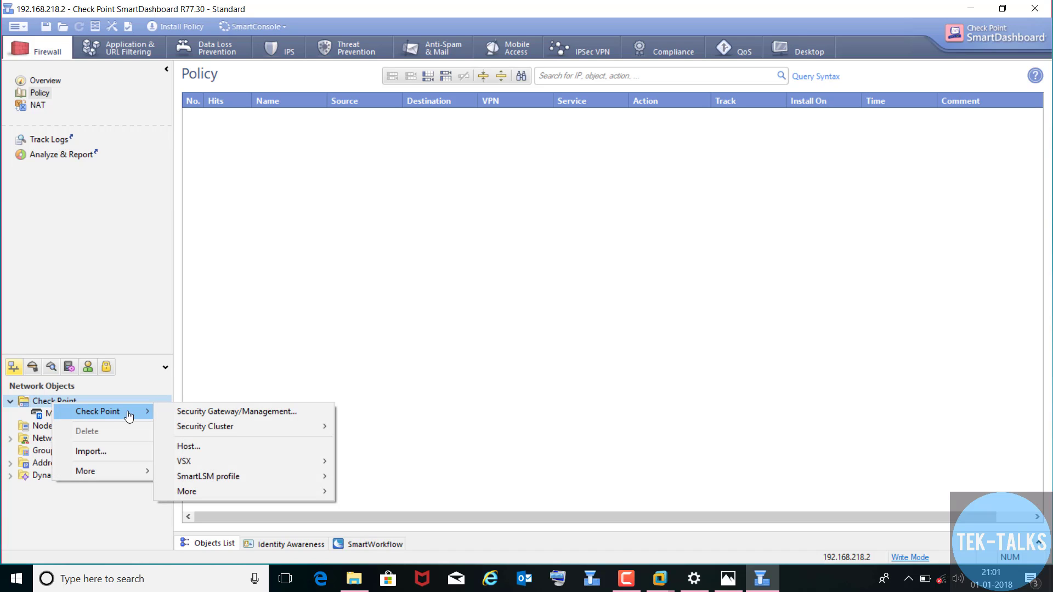
- Create a new Security Gateway/Management object using Classic Mode instead of the wizard
left_click(239, 416)
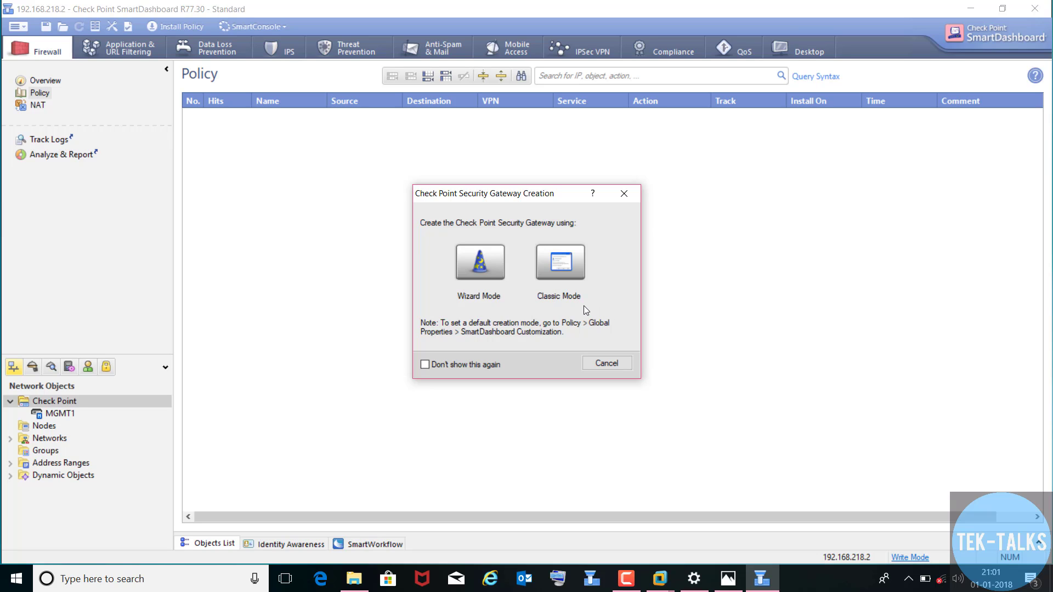
left_click(565, 277)
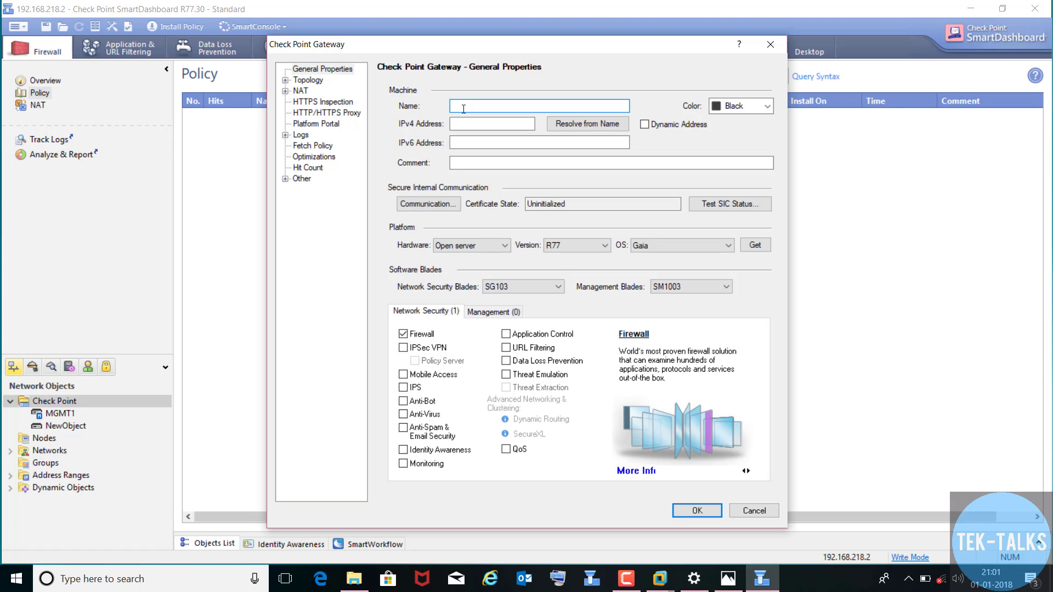
- Name the gateway GW1 with IPv4 address 192.168.218.3, checking the address against the diagram
type("GW1")
left_click(463, 125)
left_click(462, 124)
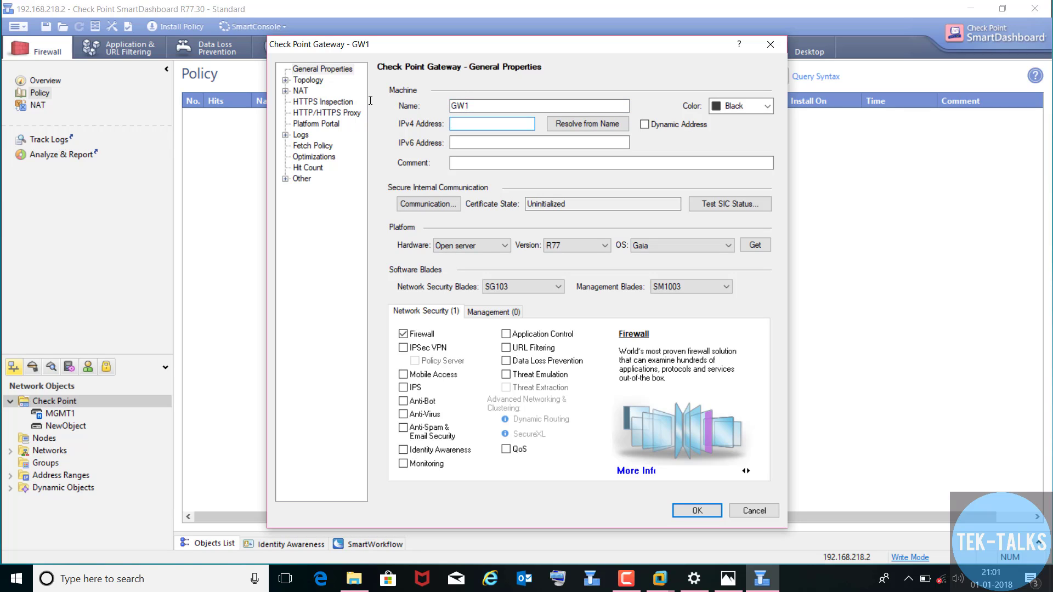
type("192.168.218.3")
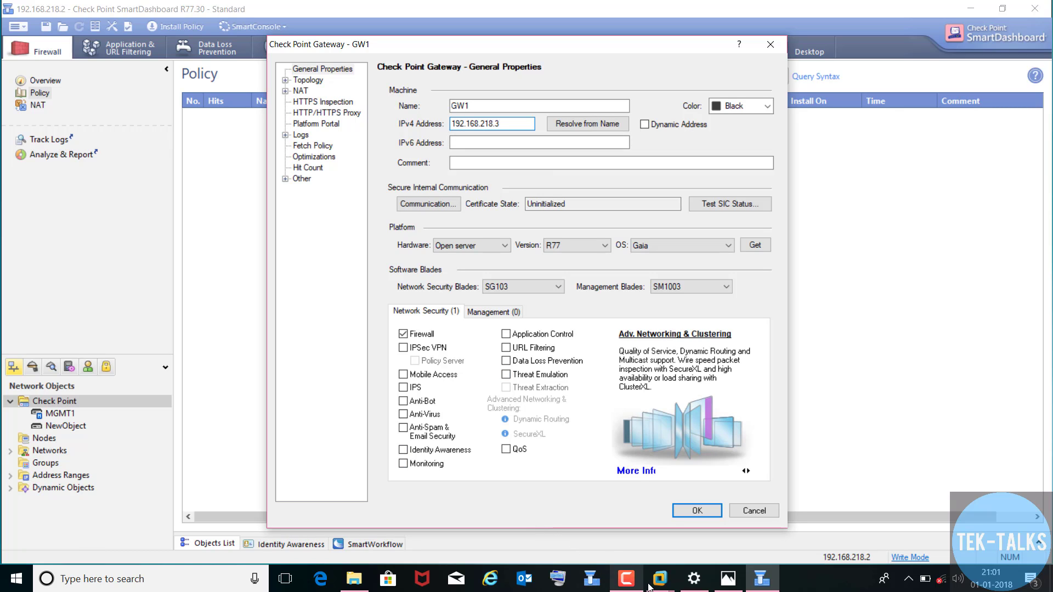
left_click(731, 579)
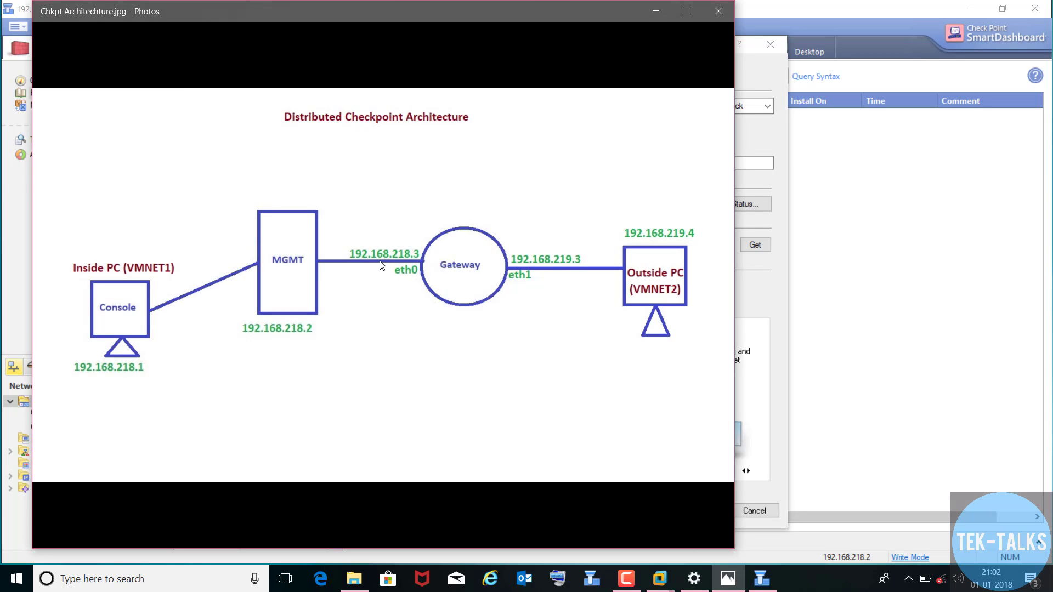
left_click(655, 12)
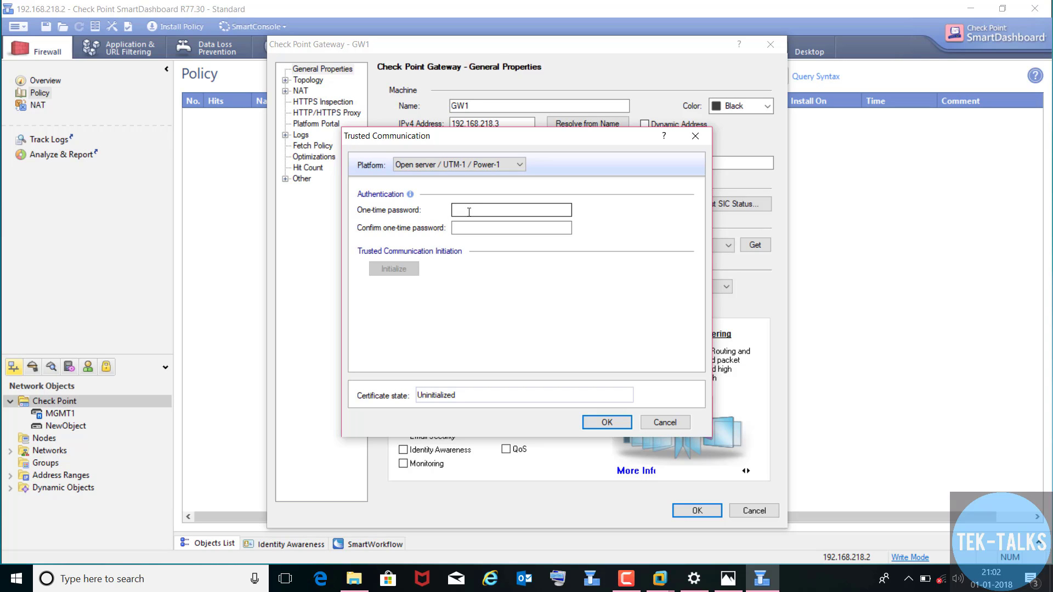
- Enter and confirm GW1's one-time password and initialize trust until it reads Trust established
left_click(468, 212)
type("1234")
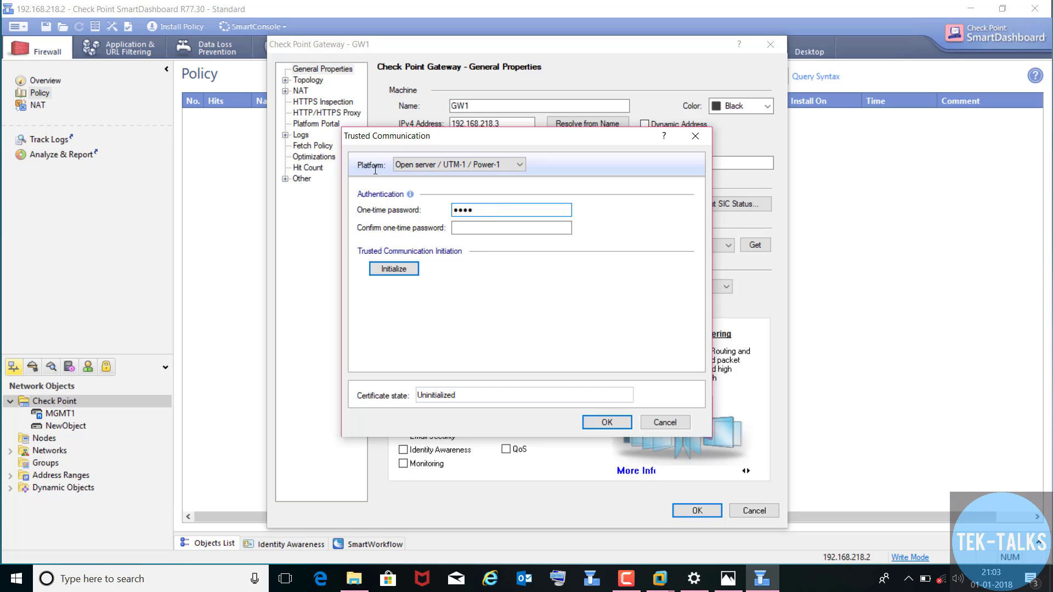
type("567890")
key("Tab")
type("123456")
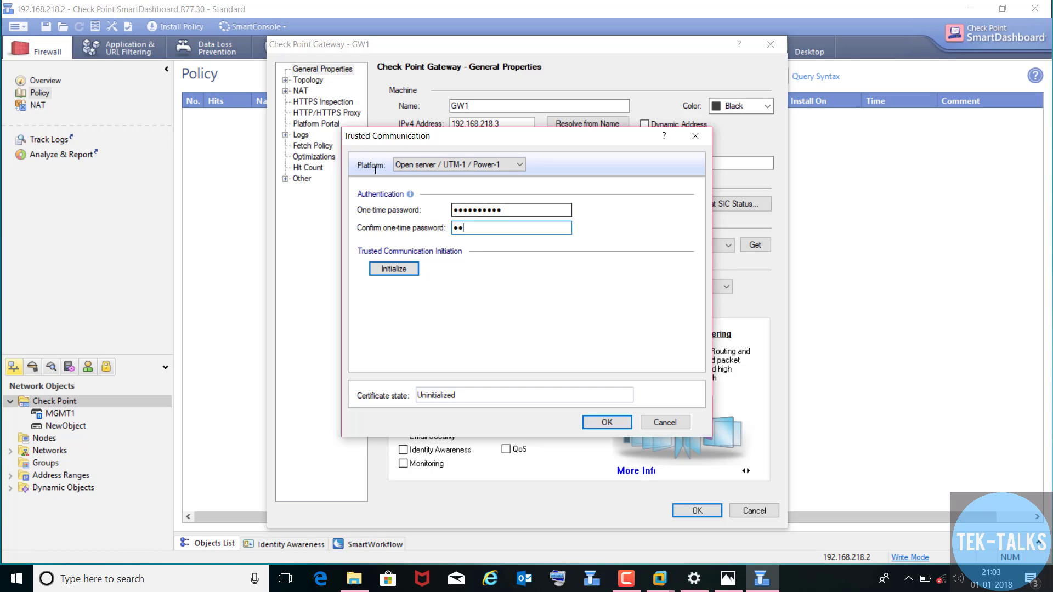
type("7890")
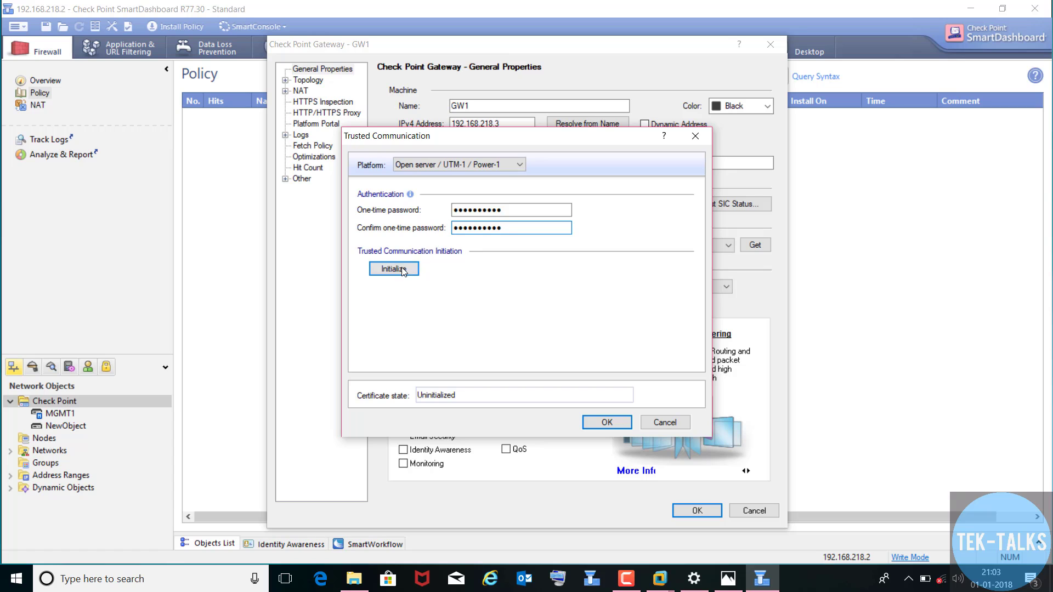
left_click(398, 270)
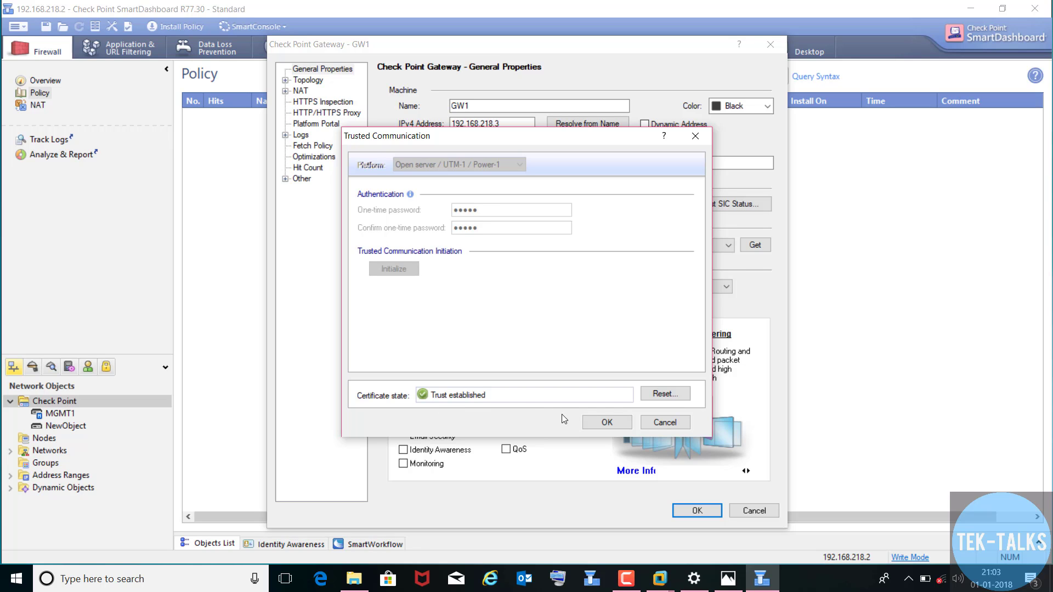
- Accept the trust, close the eth0 topology results, and save the GW1 gateway object
left_click(592, 422)
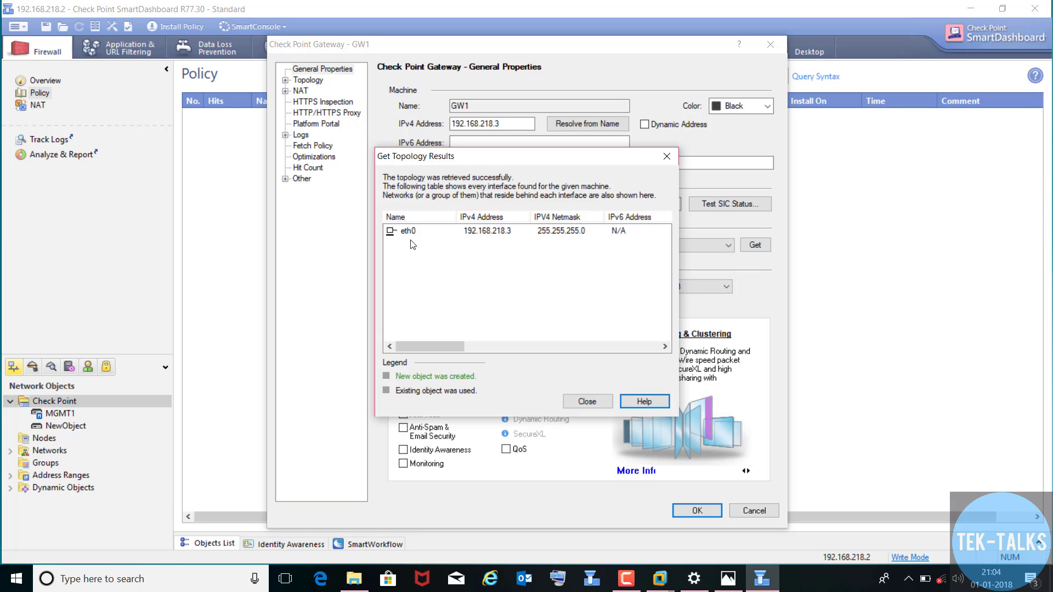
left_click(586, 401)
key("Return")
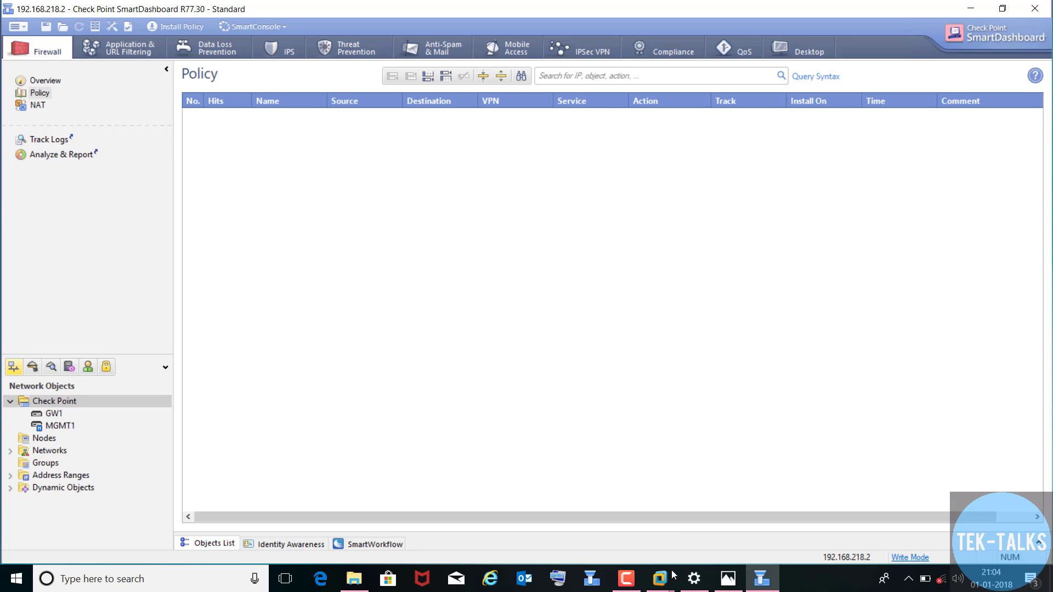
- Add a second network adapter on Custom VMnet2 to the Gw1 virtual machine and apply it
mouse_move(670, 588)
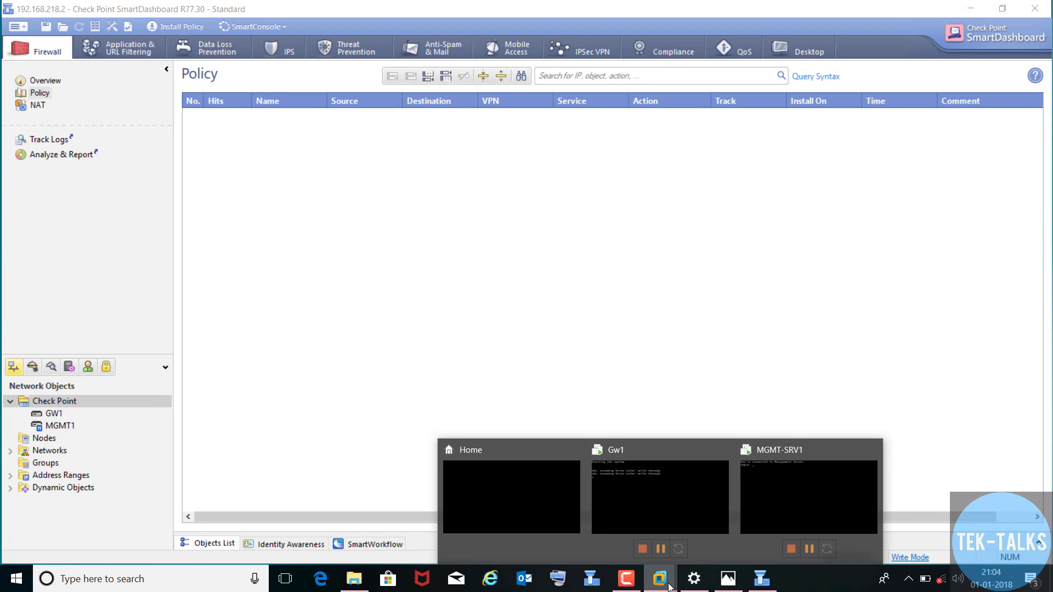
left_click(690, 488)
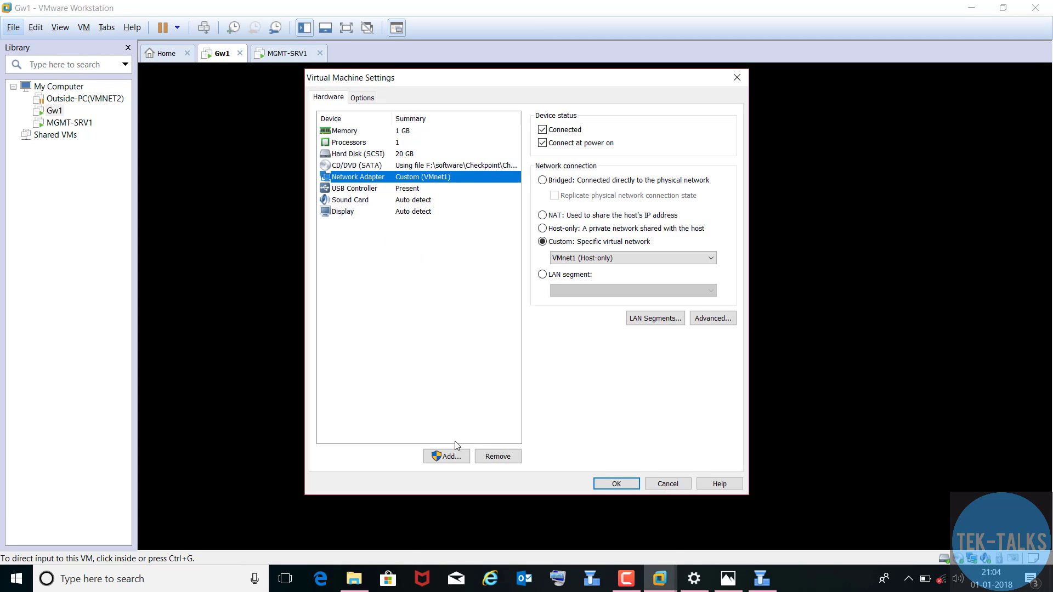
left_click(444, 462)
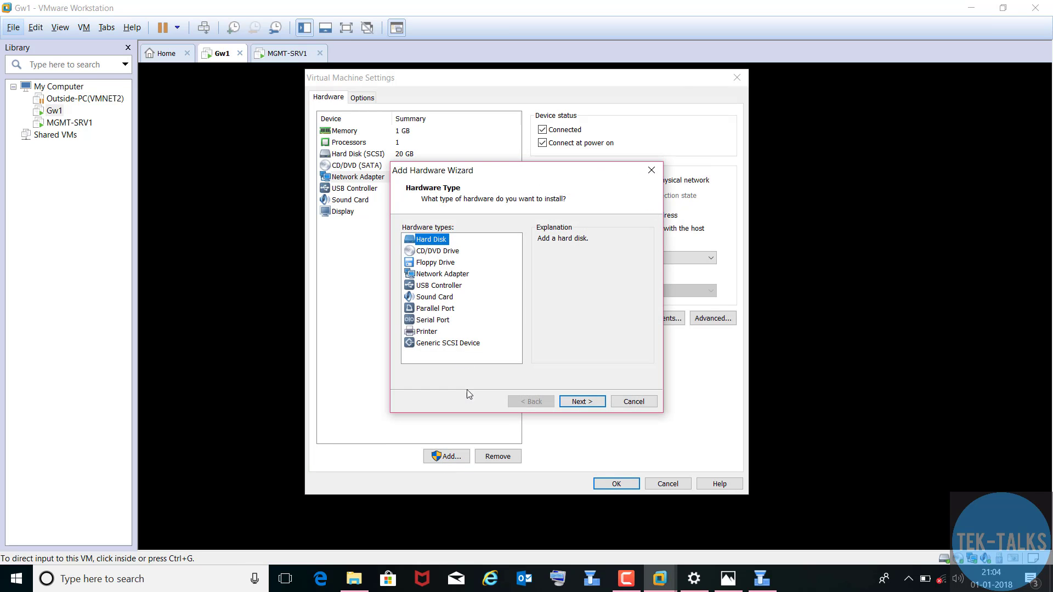
left_click(443, 274)
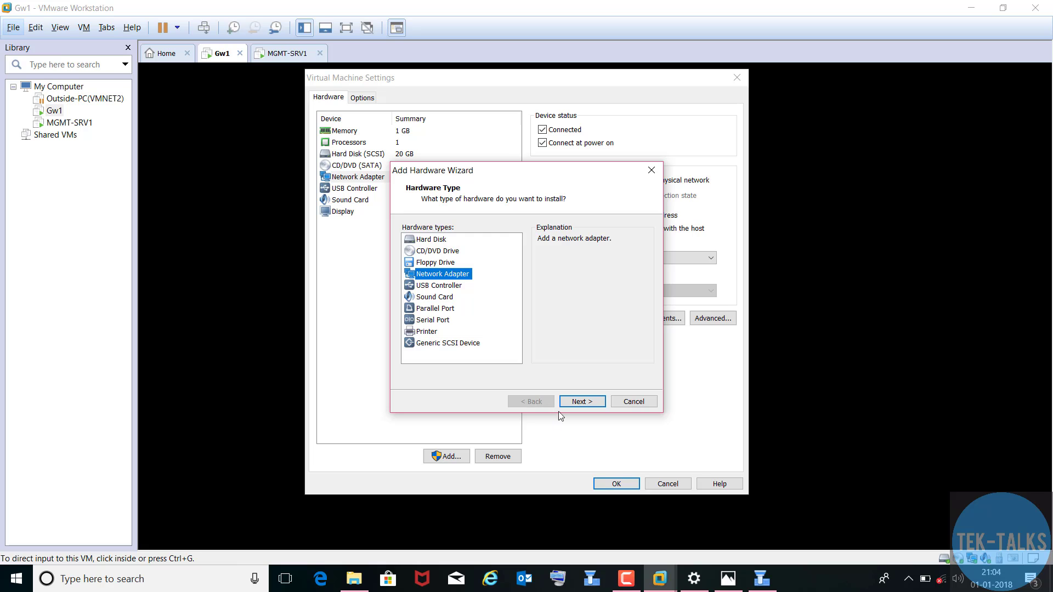
left_click(581, 401)
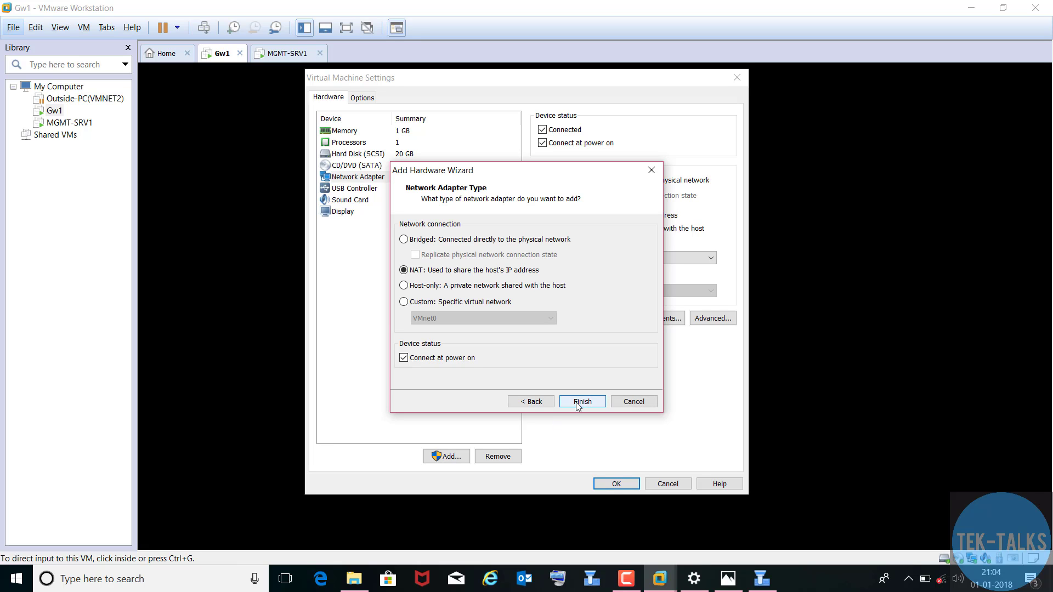
left_click(439, 301)
left_click(447, 318)
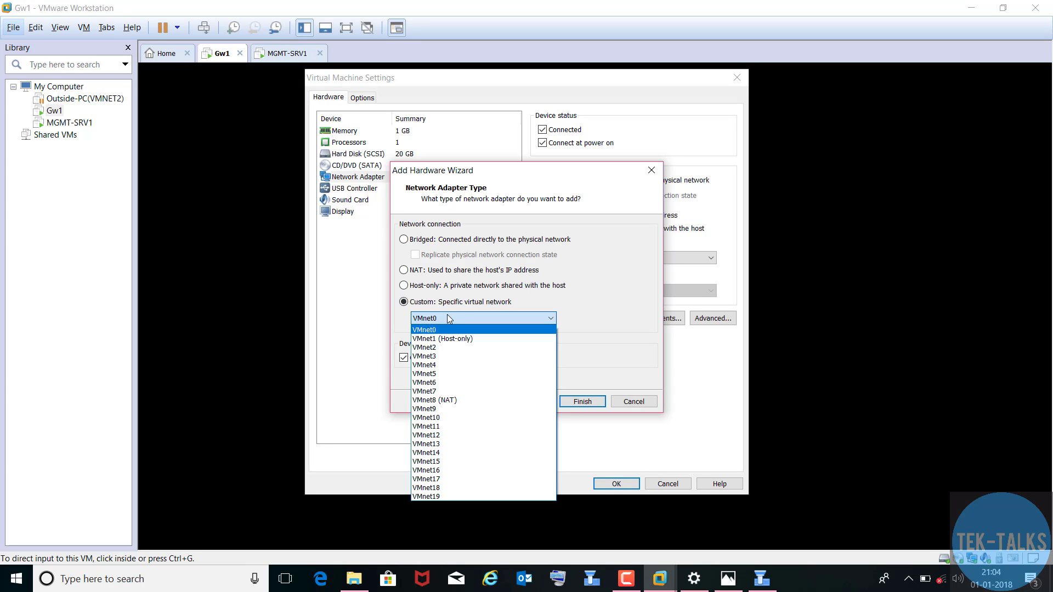
left_click(447, 347)
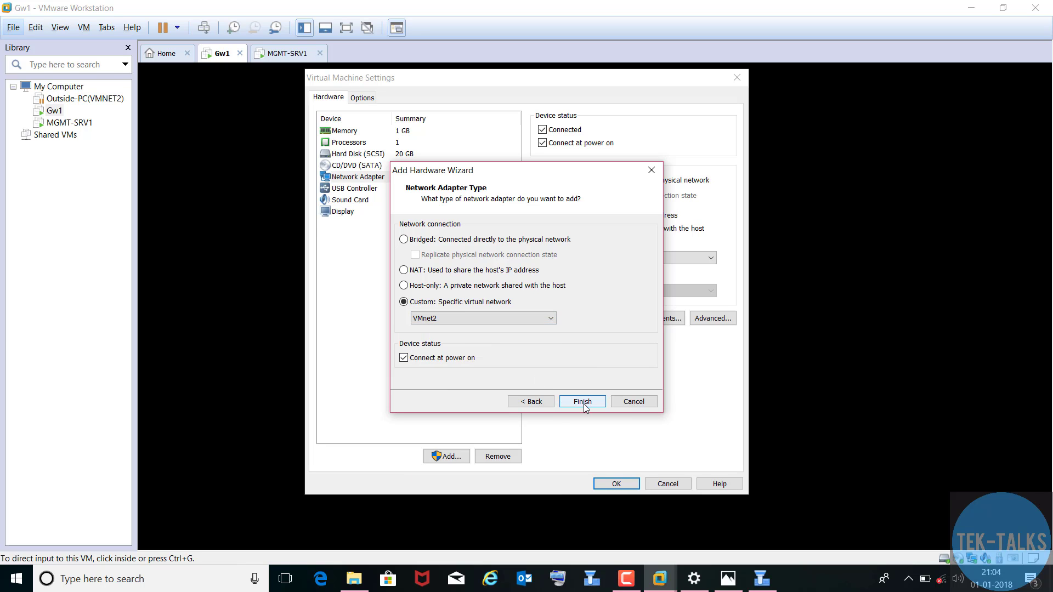
left_click(583, 402)
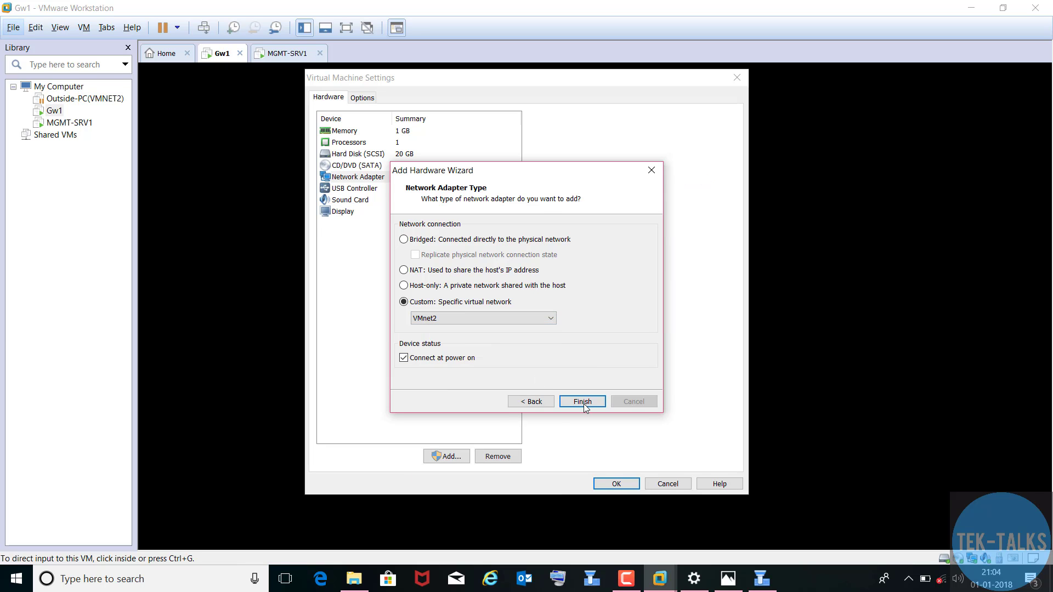
left_click(617, 484)
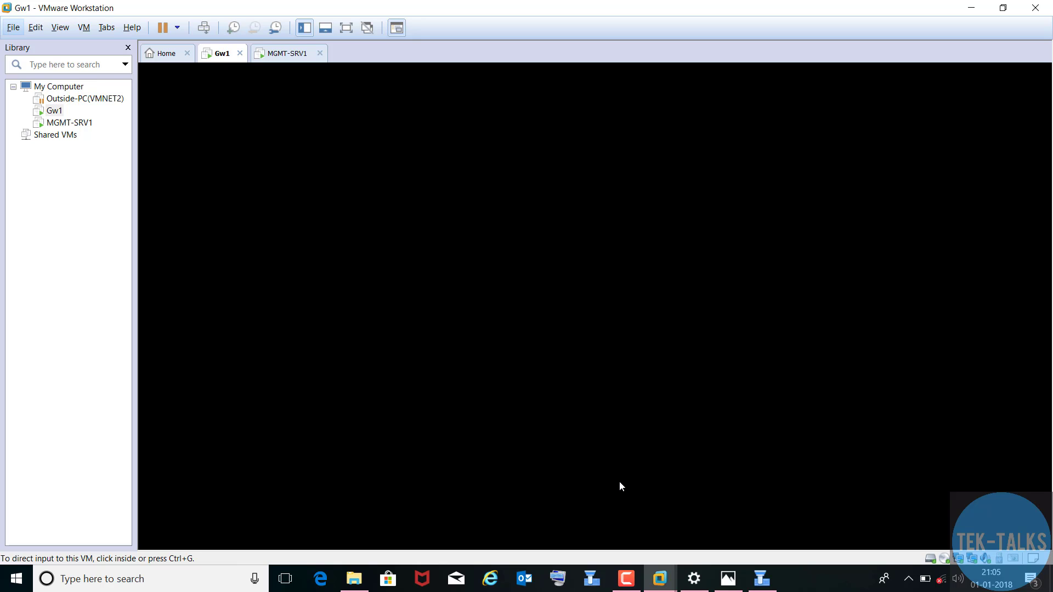
- Log in to the Gw1 console as the administrator and list its interfaces
left_click(660, 278)
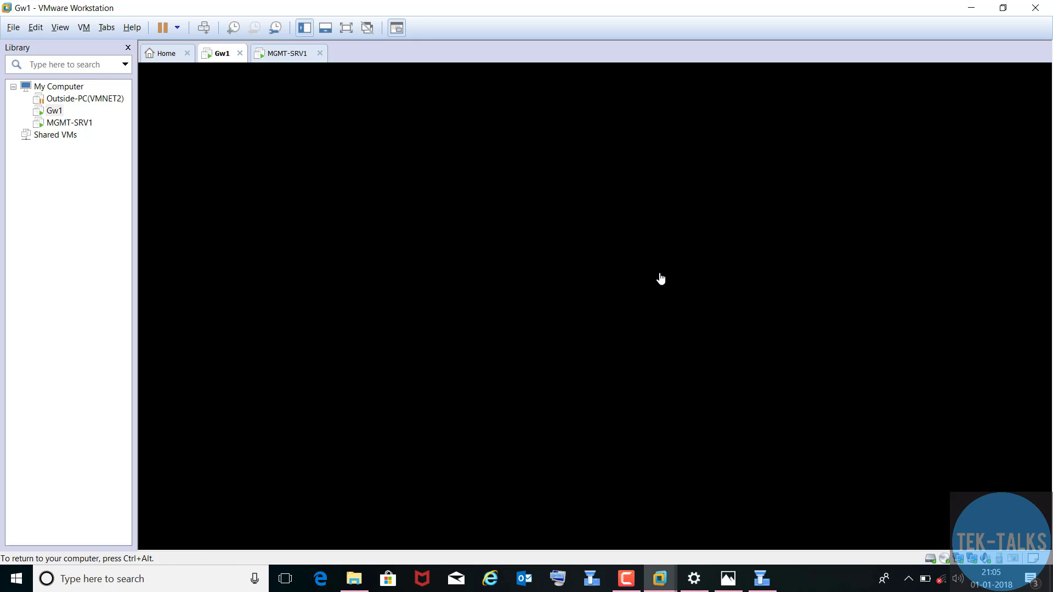
key("Return")
type("admin")
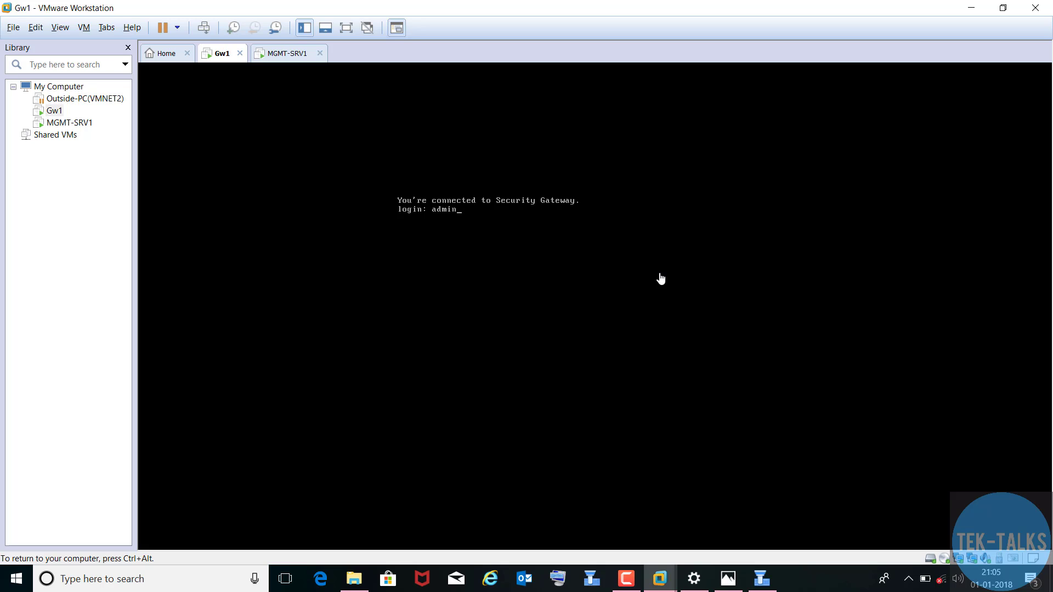
key("Return")
key("Return")
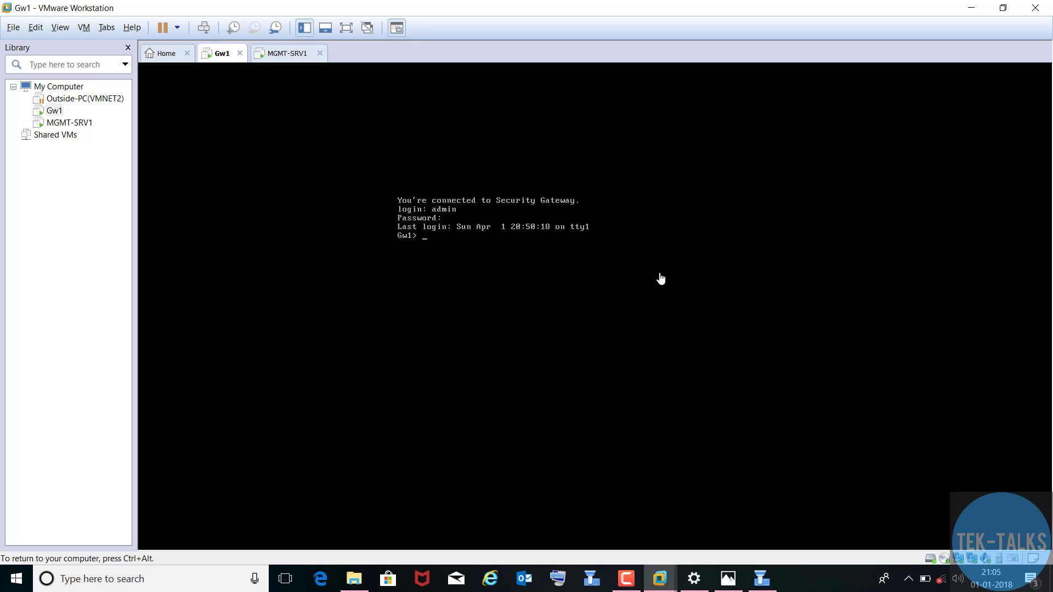
type("show ")
type("interfaces")
- Reboot the Gw1 gateway, confirming with y
type("reb")
type("oo")
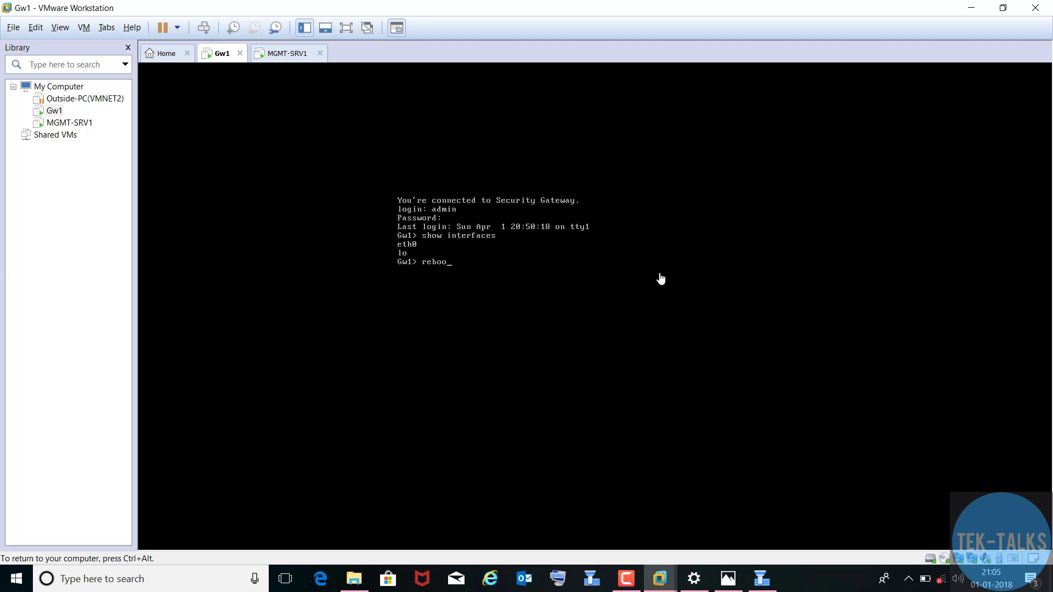
type("t")
key("Return")
type("y")
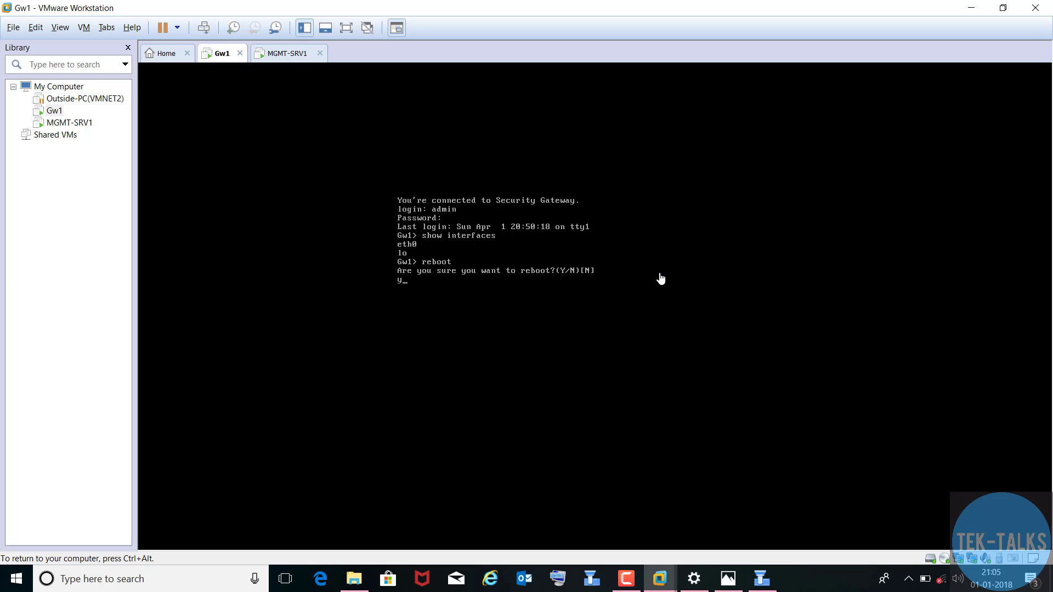
key("Return")
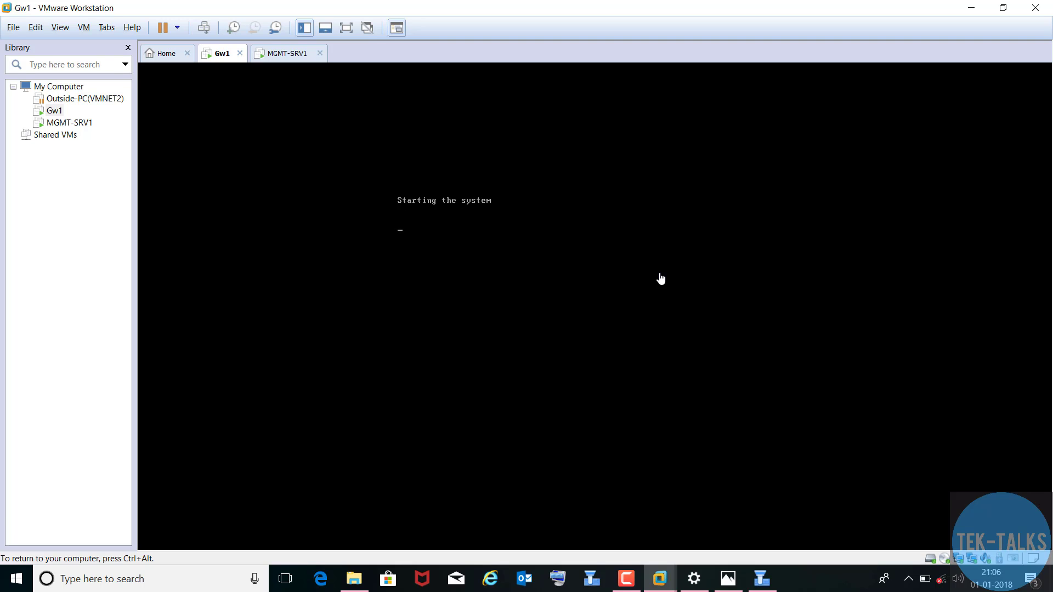
- After the restart, enter the administrator login name at the Gw1 console
key("ctrl+alt")
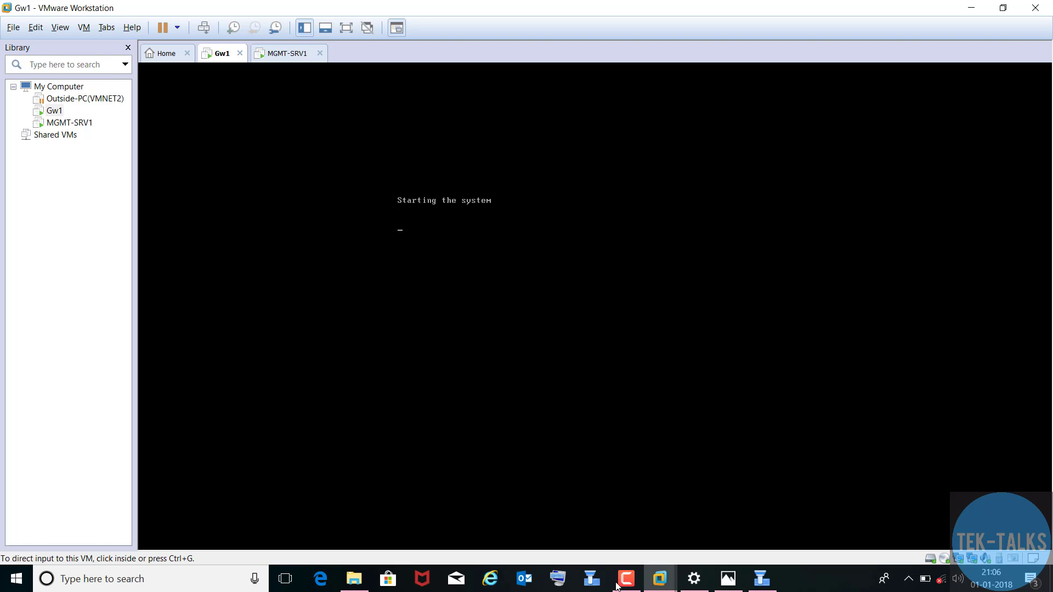
left_click(625, 579)
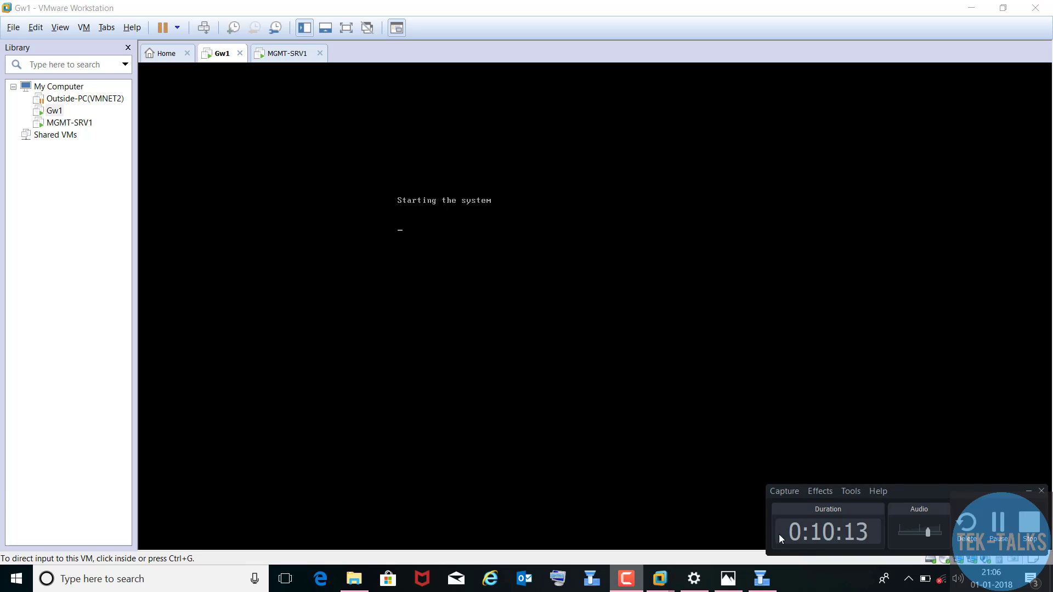
left_click(997, 520)
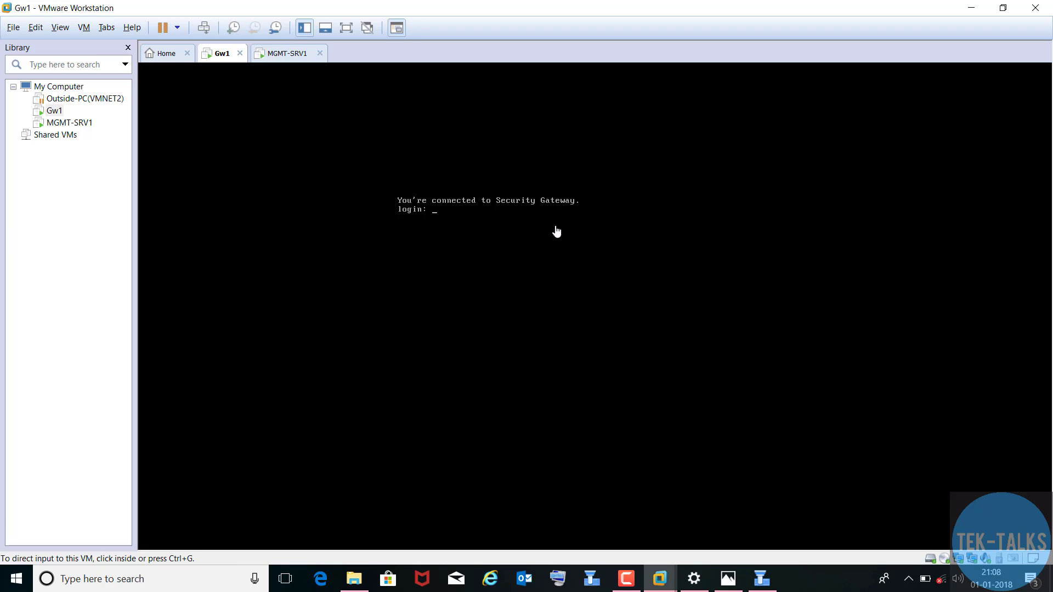
left_click(483, 228)
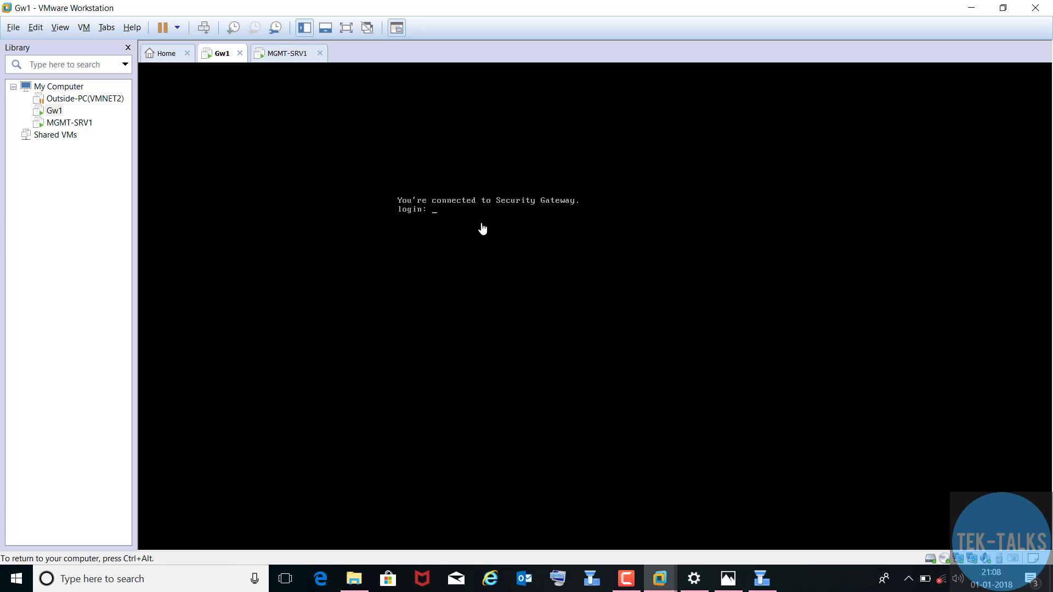
type("admin")
key("Return")
- Log in and assign eth1 the address 192.168.219.3 with mask length 24
key("Return")
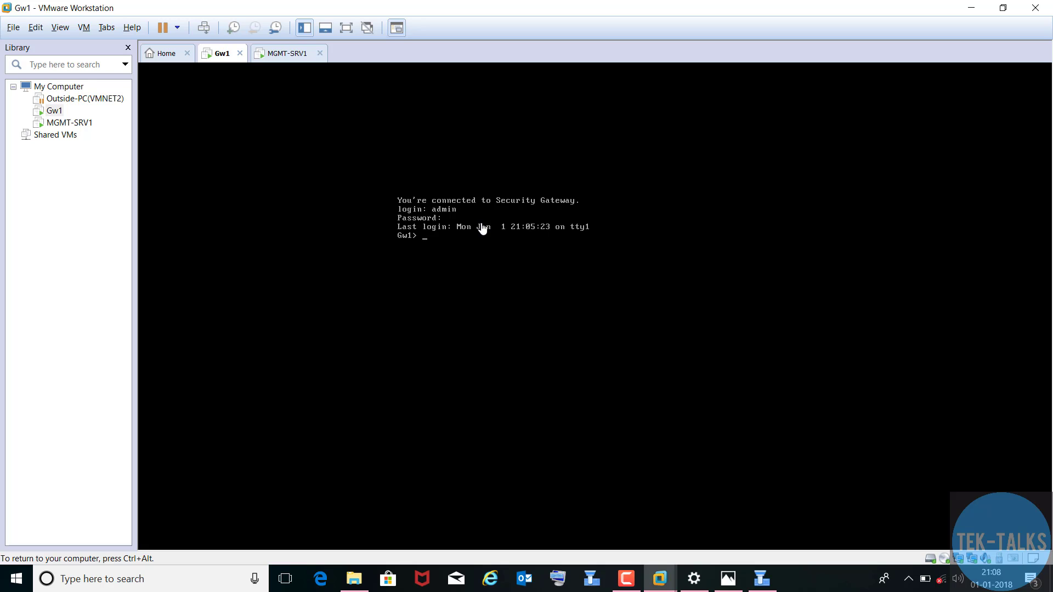
type("show interfaces")
key("Return")
type("set")
type("inter")
key("Tab")
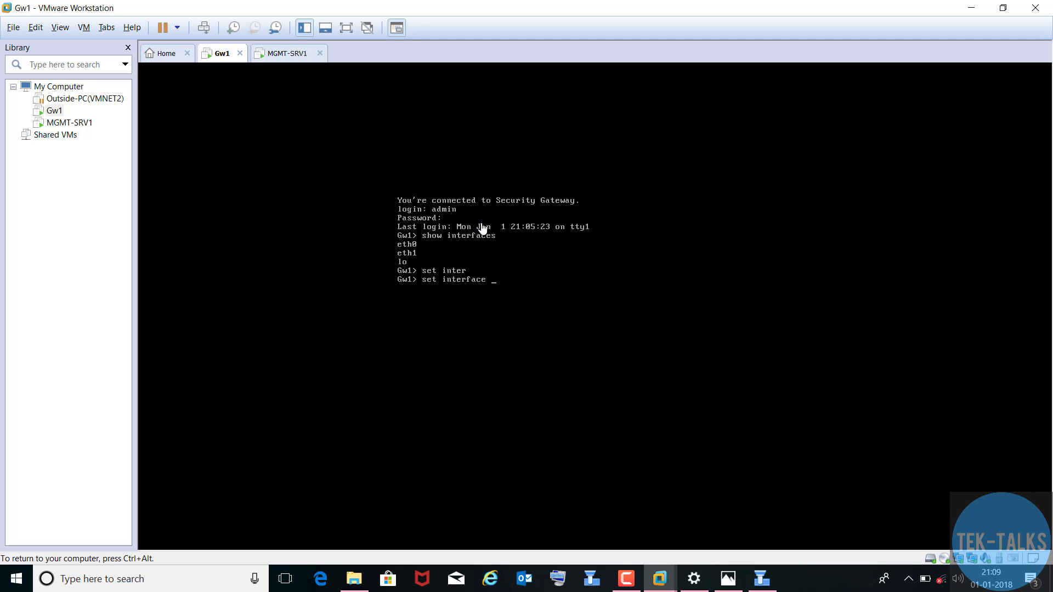
type("eth1 ipv4")
key("Tab")
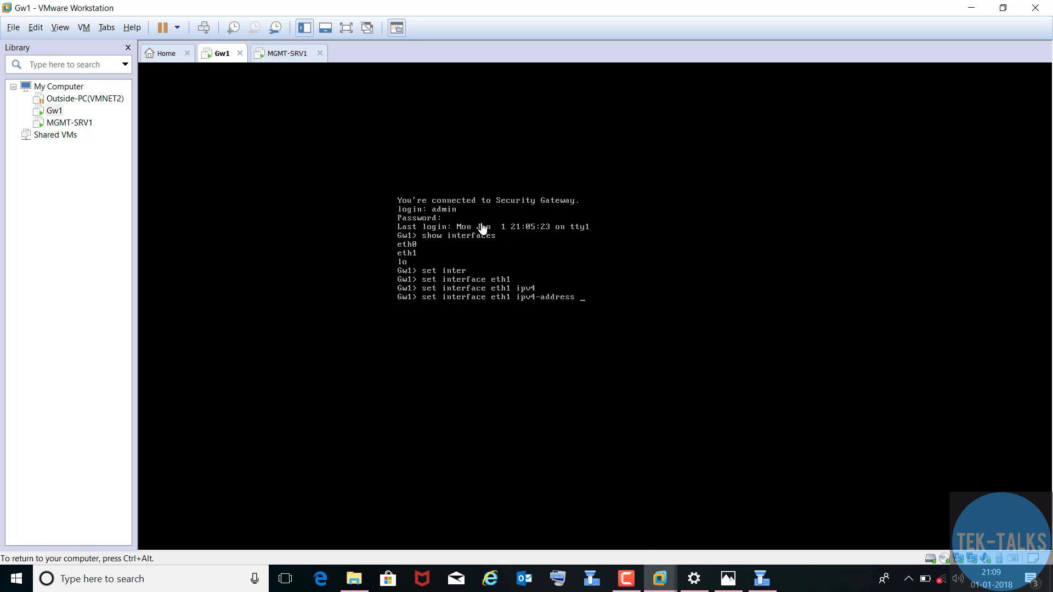
key("ctrl+alt")
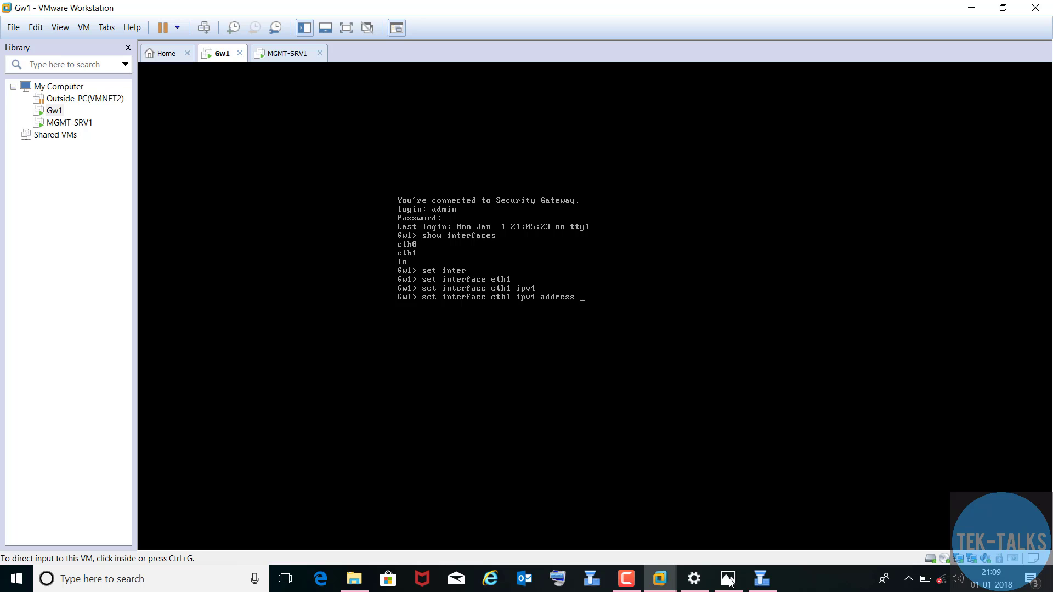
left_click(728, 580)
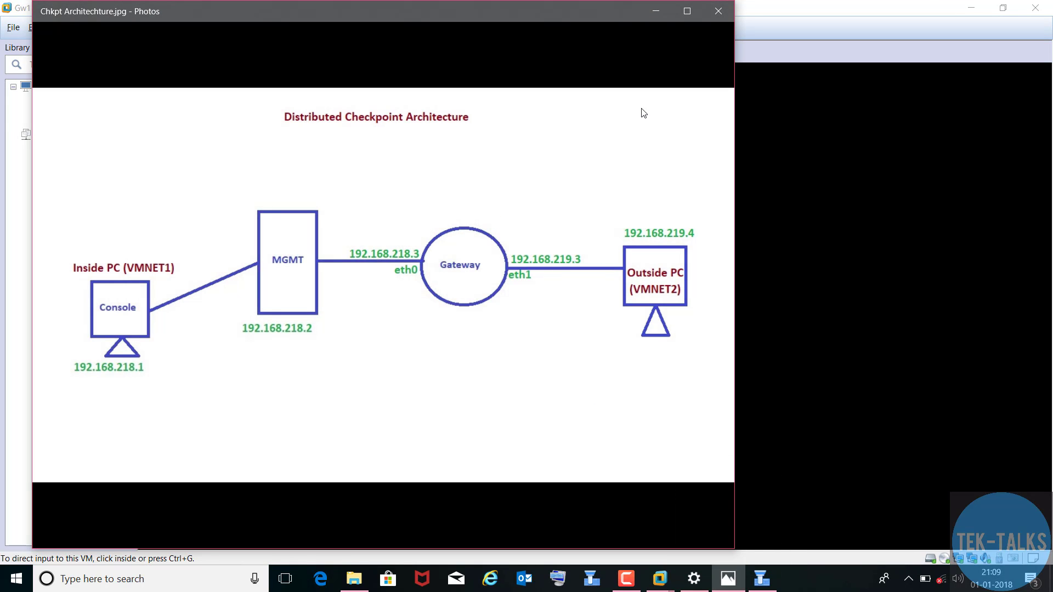
left_click(659, 8)
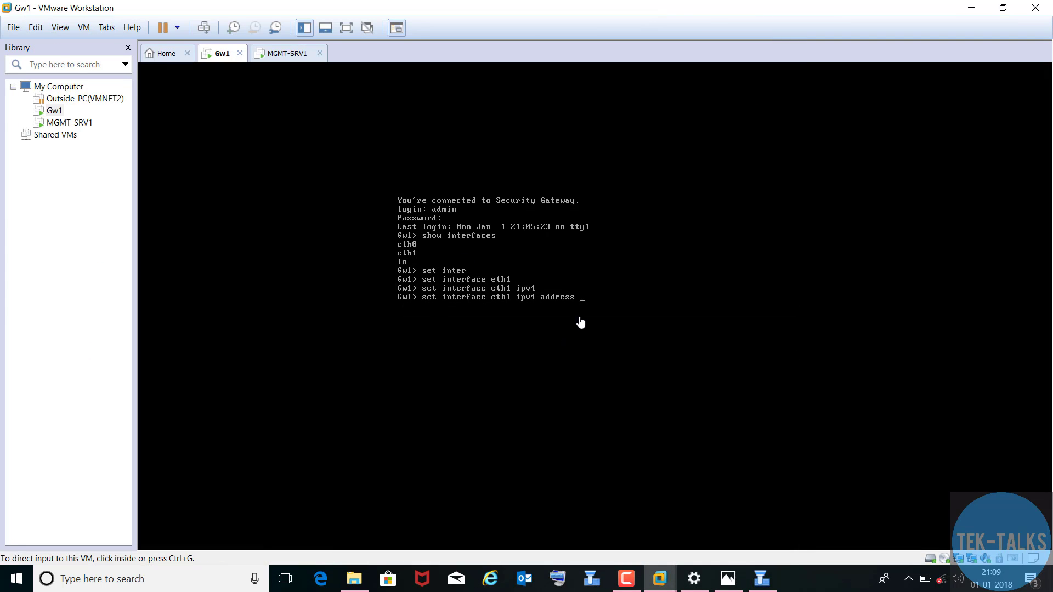
left_click(601, 305)
type("192")
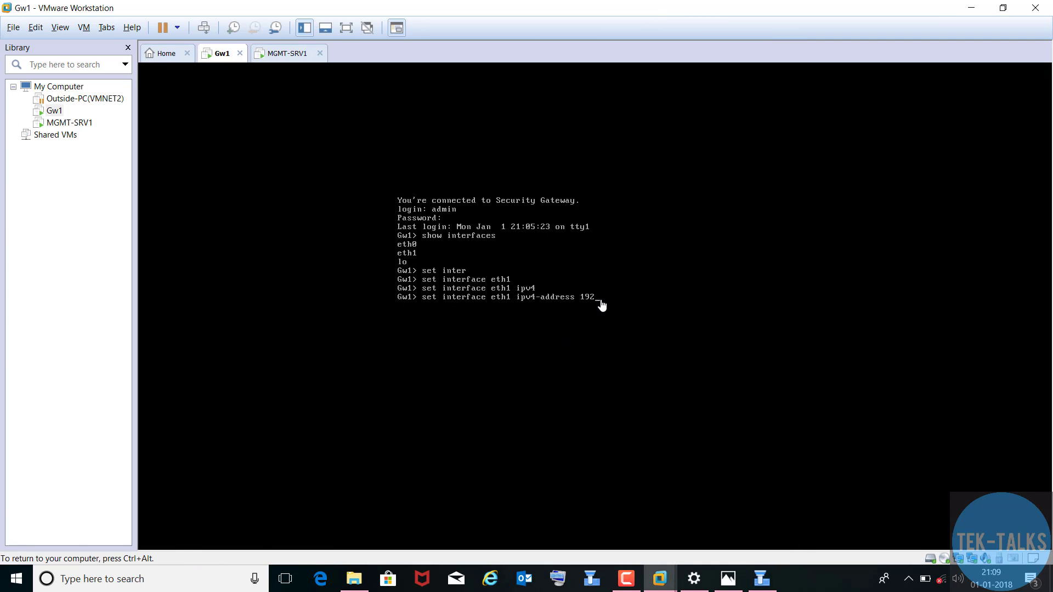
type(".168.219.3 mask")
key("Tab")
type("24")
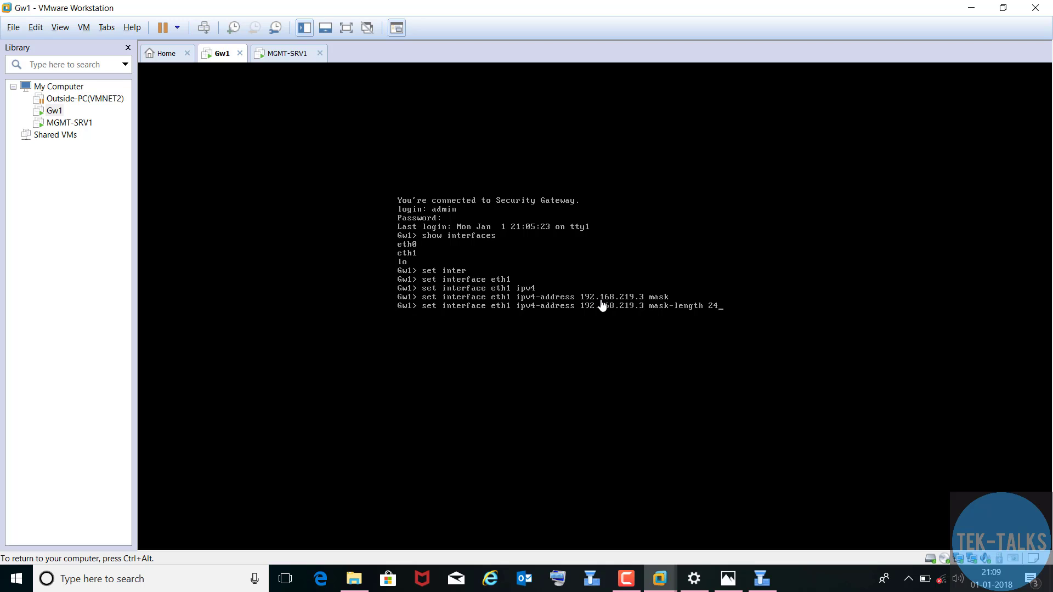
- Set eth1 state on, save the config, and list interfaces with fw getifs
key("Up")
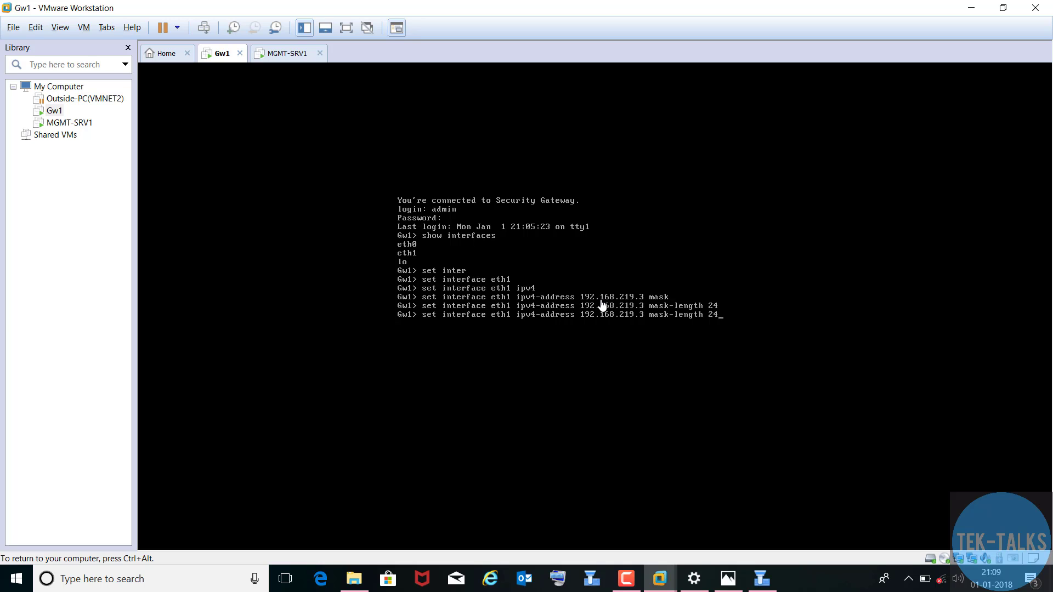
key("BackSpace")
key("BackSpace")
key("BackSpace")
key("BackSpace")
key("BackSpace")
key("BackSpace")
key("BackSpace")
key("BackSpace")
key("BackSpace")
key("BackSpace")
key("BackSpace")
key("BackSpace")
key("BackSpace")
key("BackSpace")
key("BackSpace")
key("BackSpace")
key("BackSpace")
key("BackSpace")
key("BackSpace")
key("BackSpace")
key("BackSpace")
key("BackSpace")
key("BackSpace")
key("BackSpace")
key("BackSpace")
key("BackSpace")
key("BackSpace")
key("BackSpace")
key("BackSpace")
key("BackSpace")
key("BackSpace")
key("BackSpace")
key("BackSpace")
key("BackSpace")
key("BackSpace")
key("BackSpace")
type("state on Gw1> ")
type("save c")
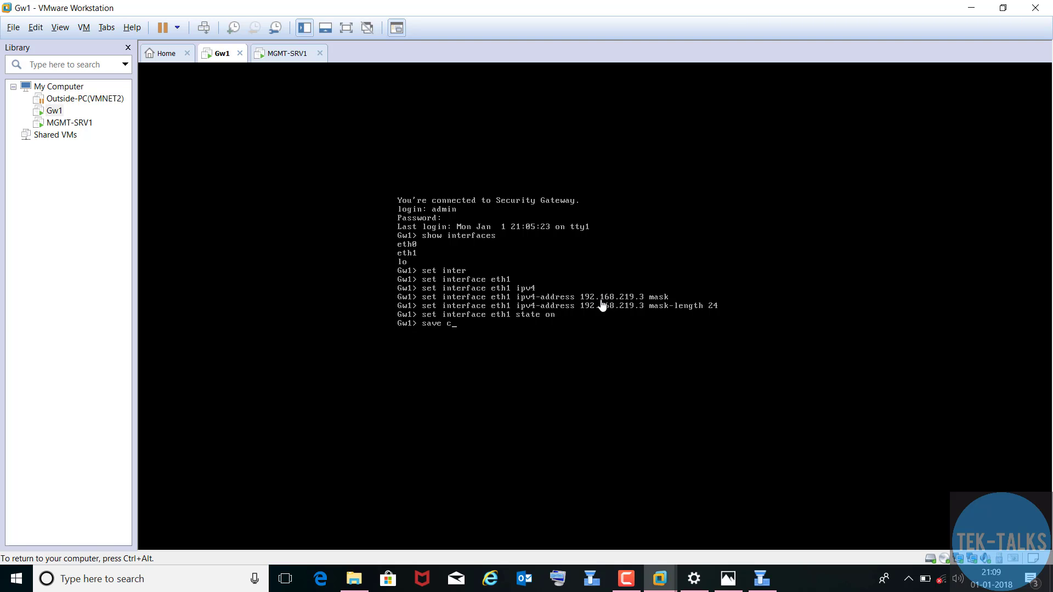
type("onfig")
key("Return")
type("fw getifs")
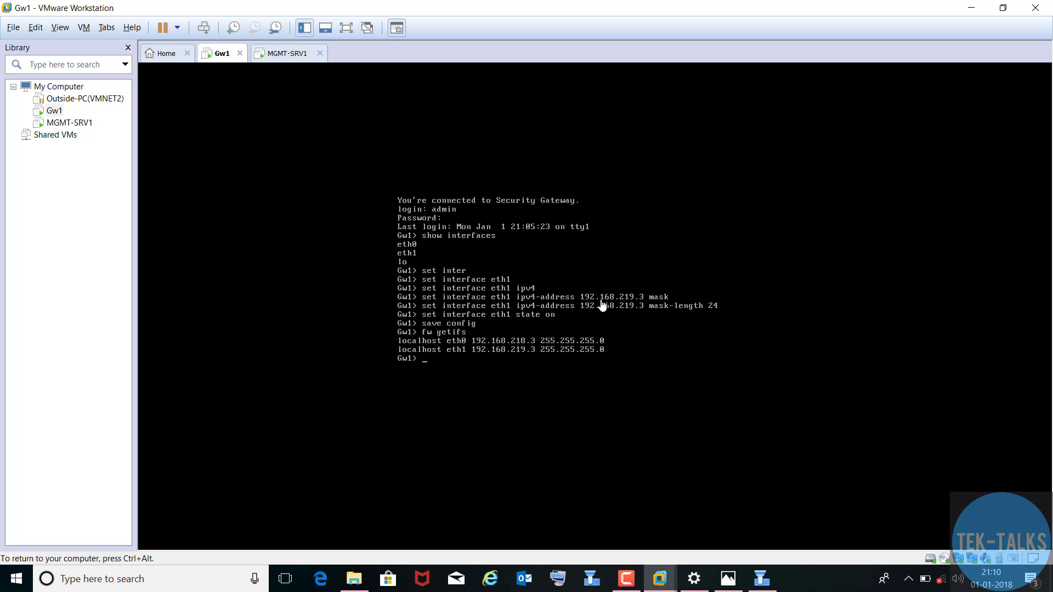
key("ctrl+alt")
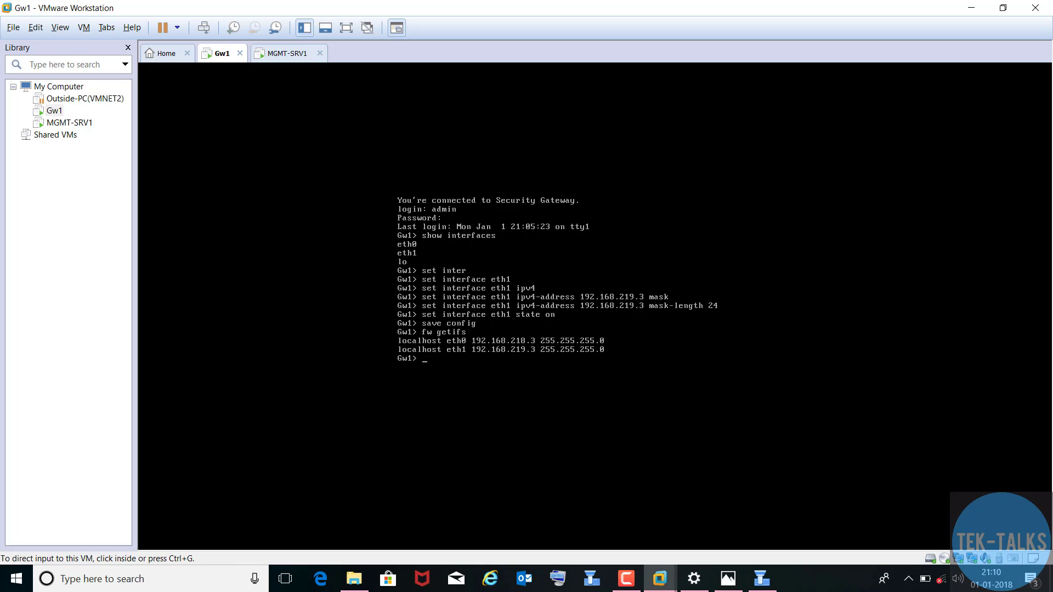
- Reset GW1's trusted communication certificate in SmartDashboard
left_click(758, 584)
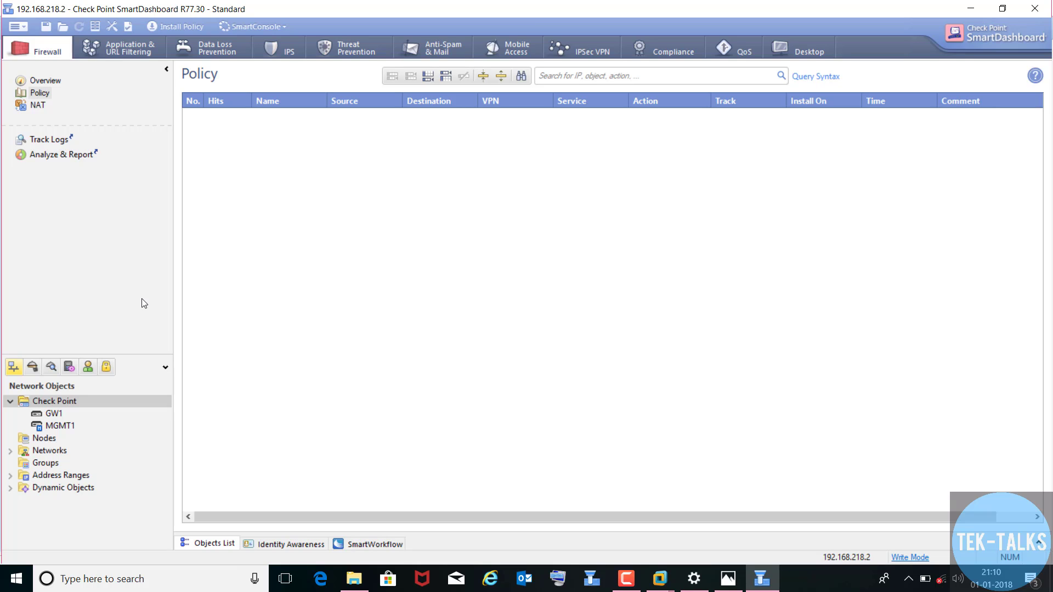
left_click(52, 416)
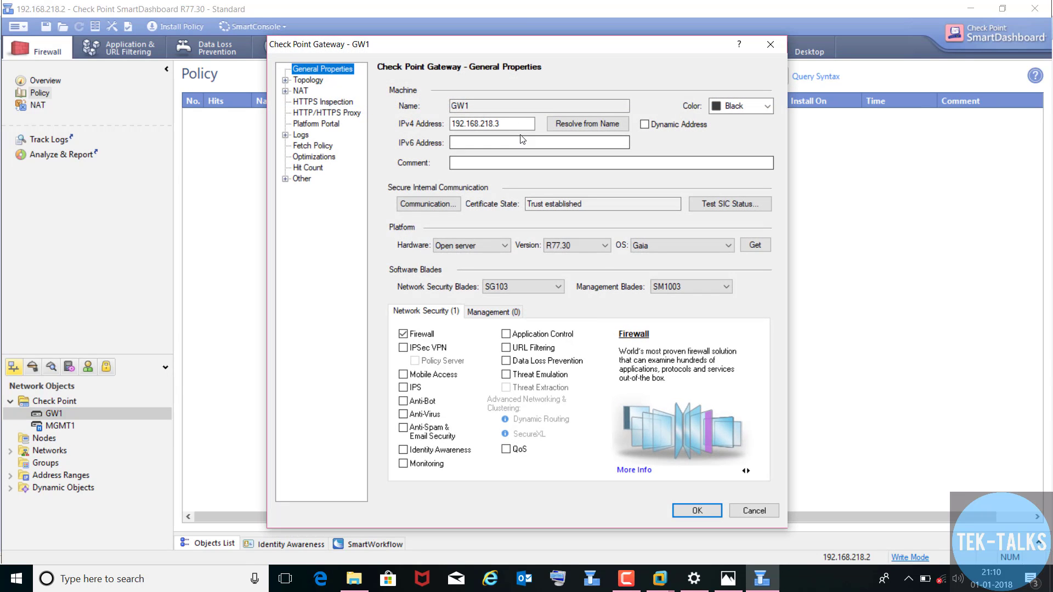
left_click(428, 203)
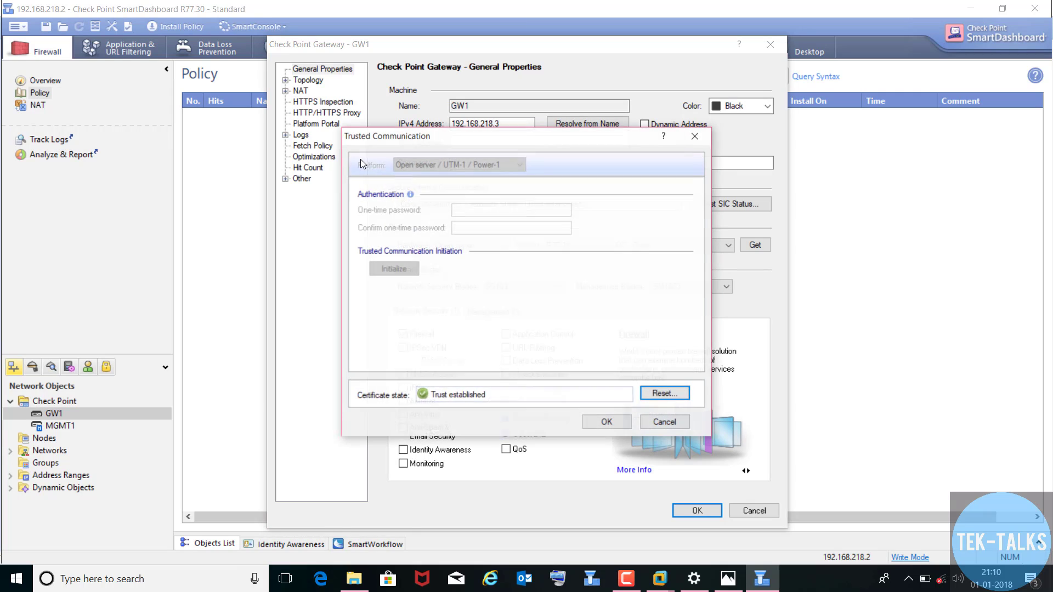
left_click(665, 394)
left_click(584, 324)
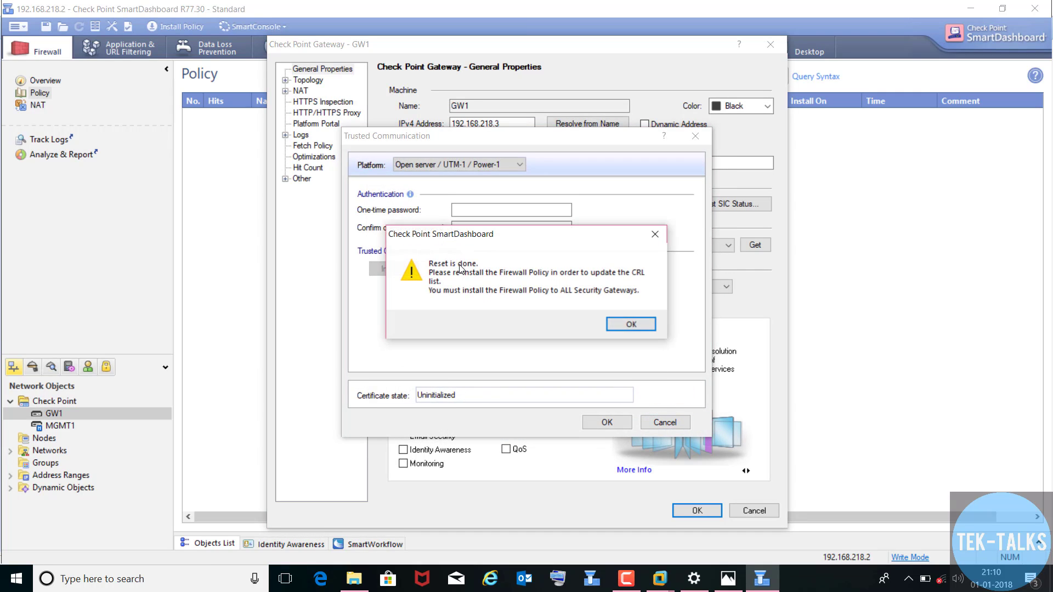
left_click(631, 324)
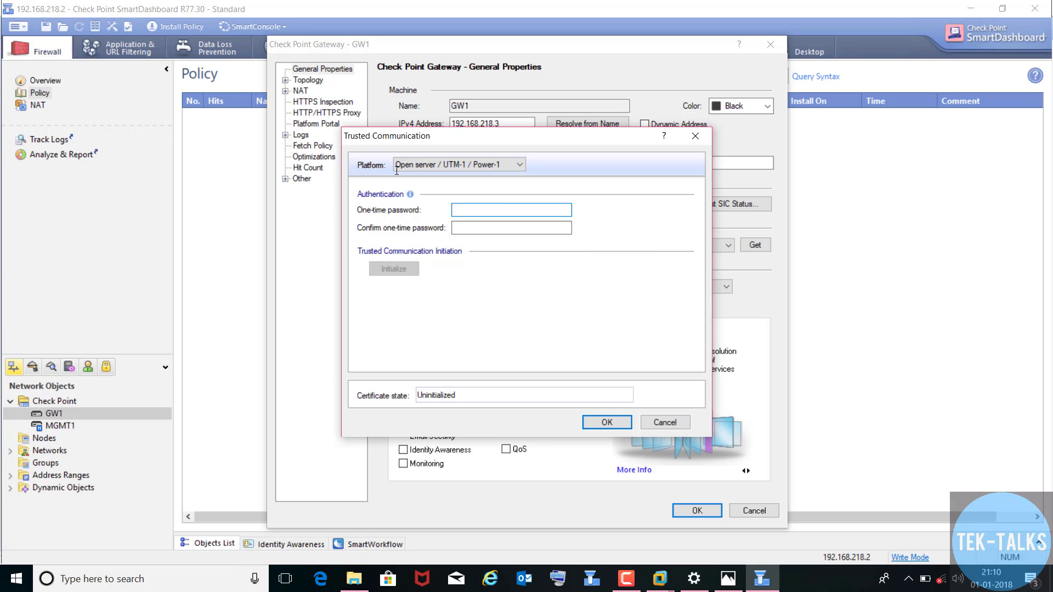
- Re-enter the one-time password, re-establish trust, and save GW1 with eth0/eth1 topology
type("123456789")
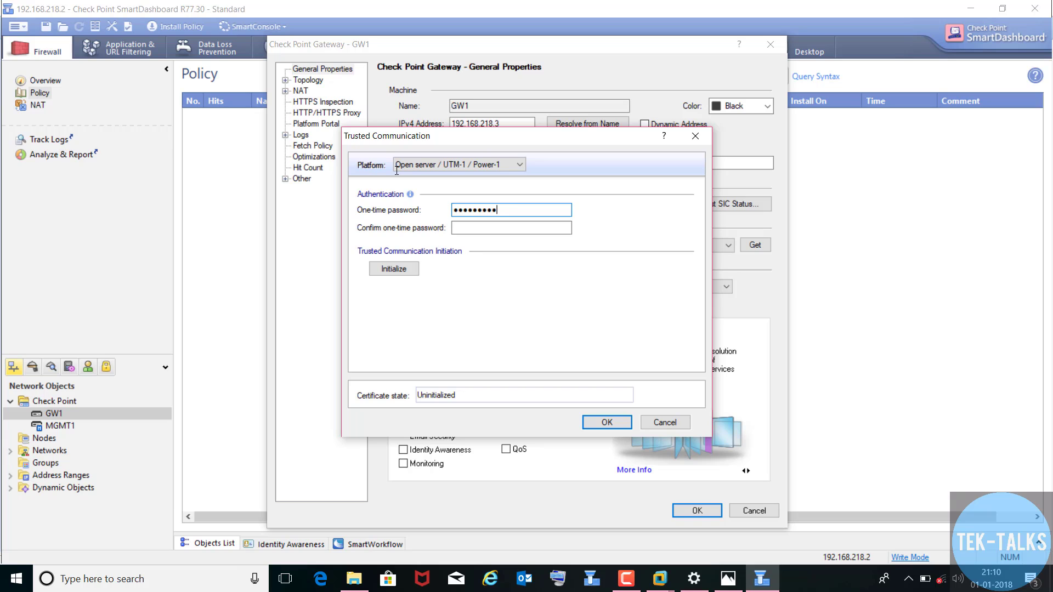
type("0")
key("Tab")
type("123456")
key("BackSpace")
key("BackSpace")
key("BackSpace")
key("BackSpace")
key("BackSpace")
key("BackSpace")
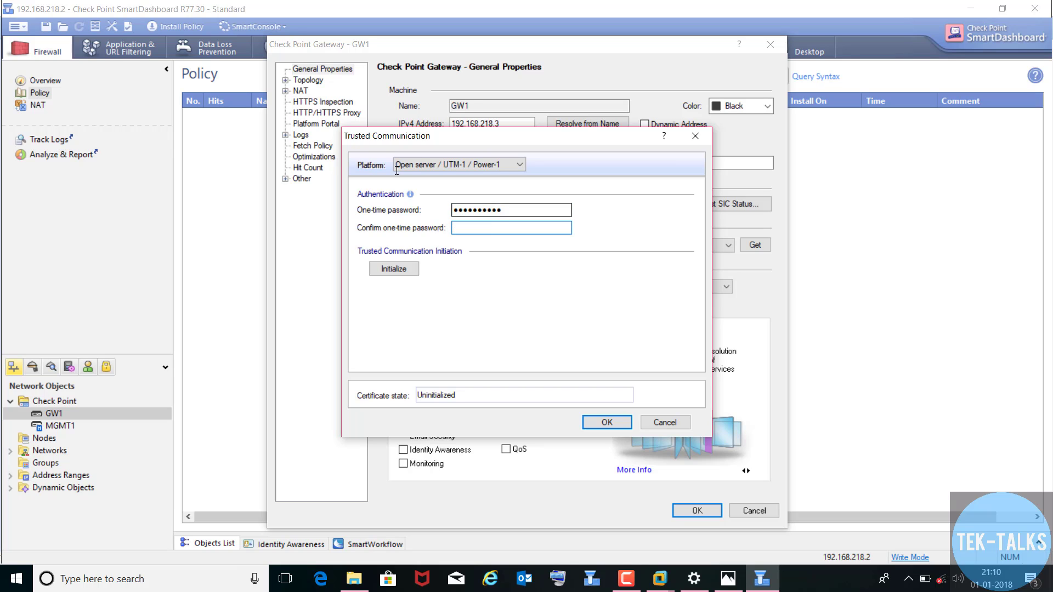
type("1234567890")
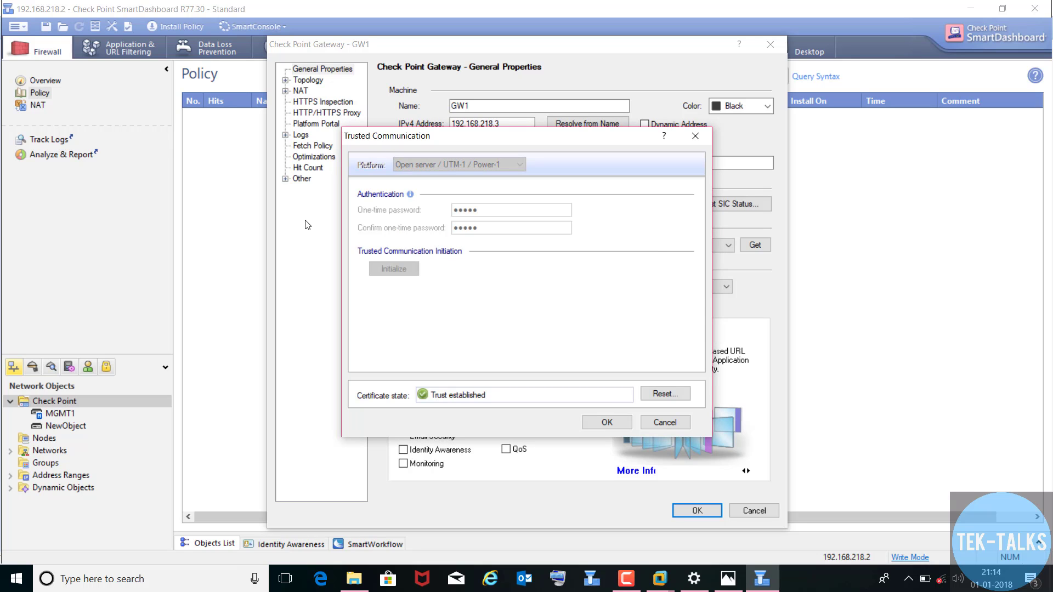
left_click(591, 422)
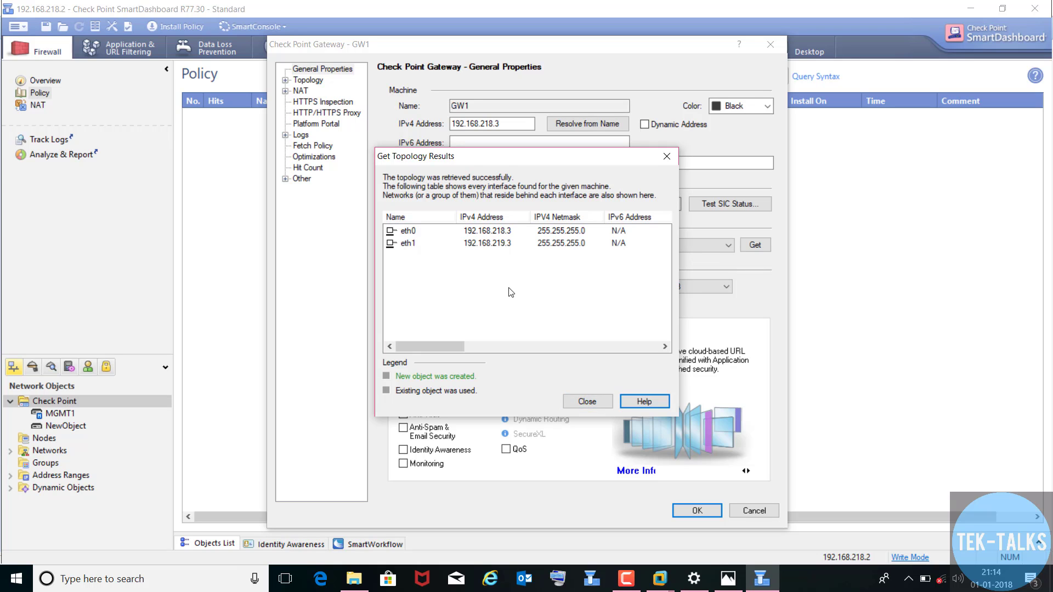
left_click(587, 402)
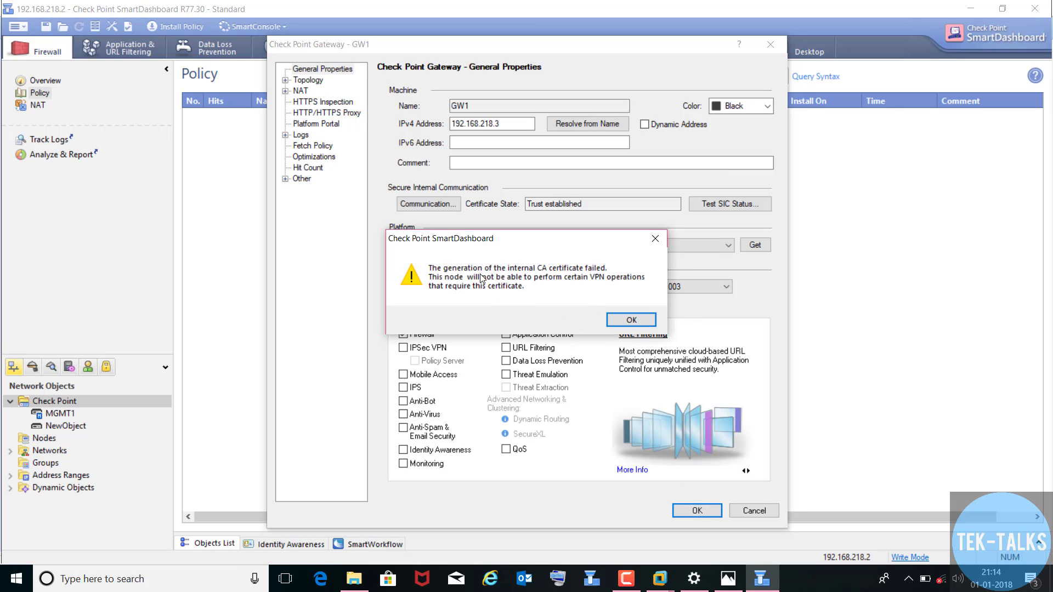
left_click(634, 321)
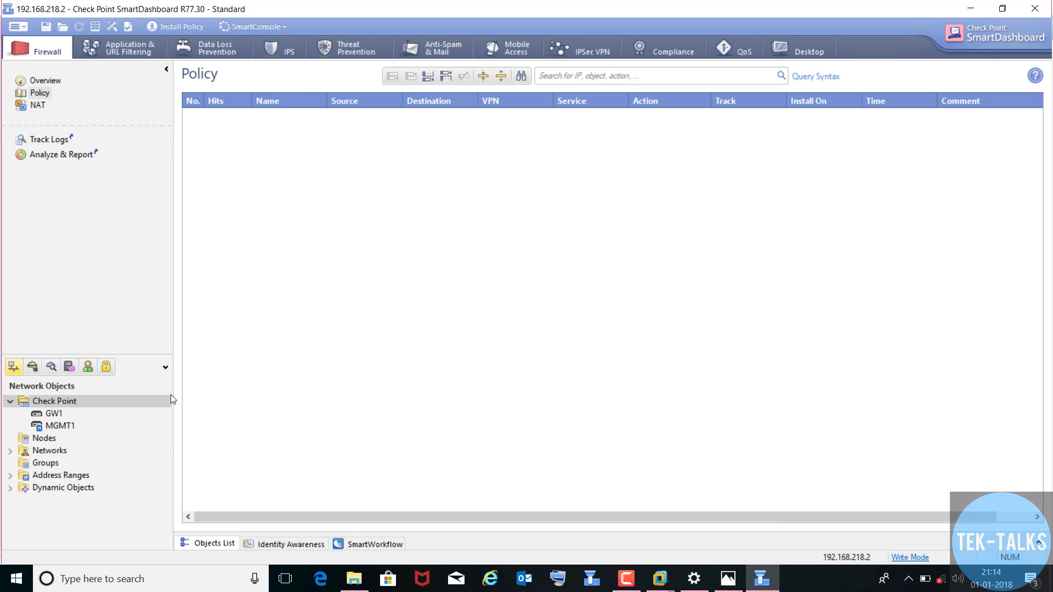
left_click(54, 413)
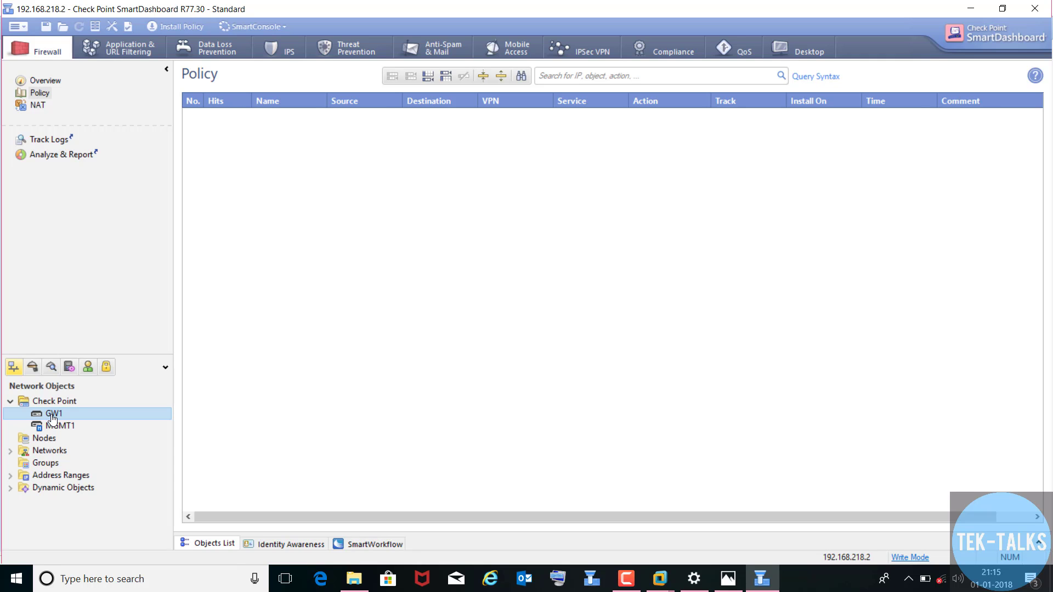
double_click(52, 415)
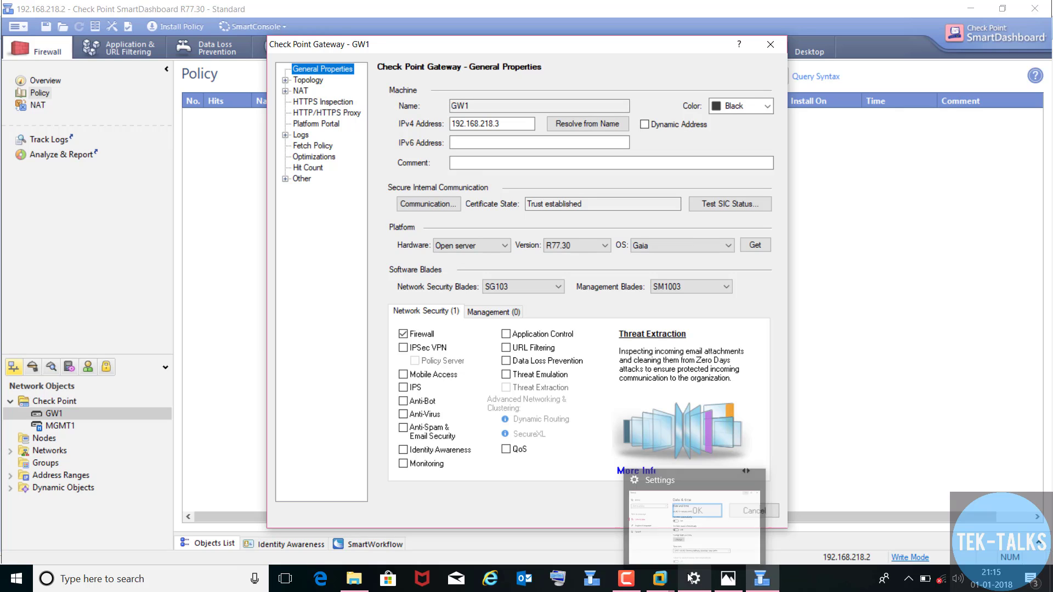
left_click(642, 579)
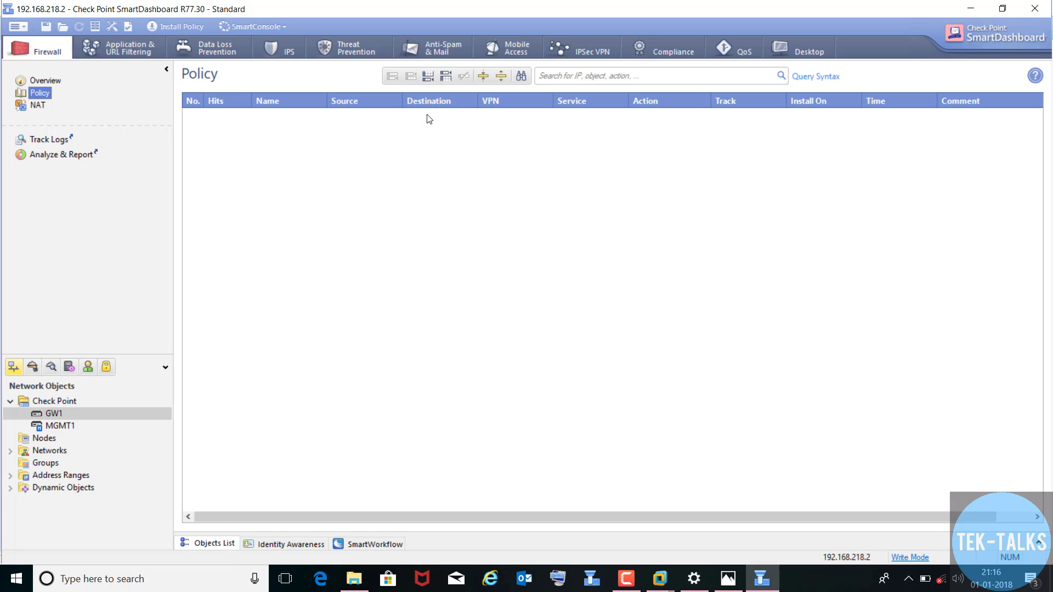
- Insert rule 1 into the empty policy and name it 'MGMT Rule'
left_click(428, 77)
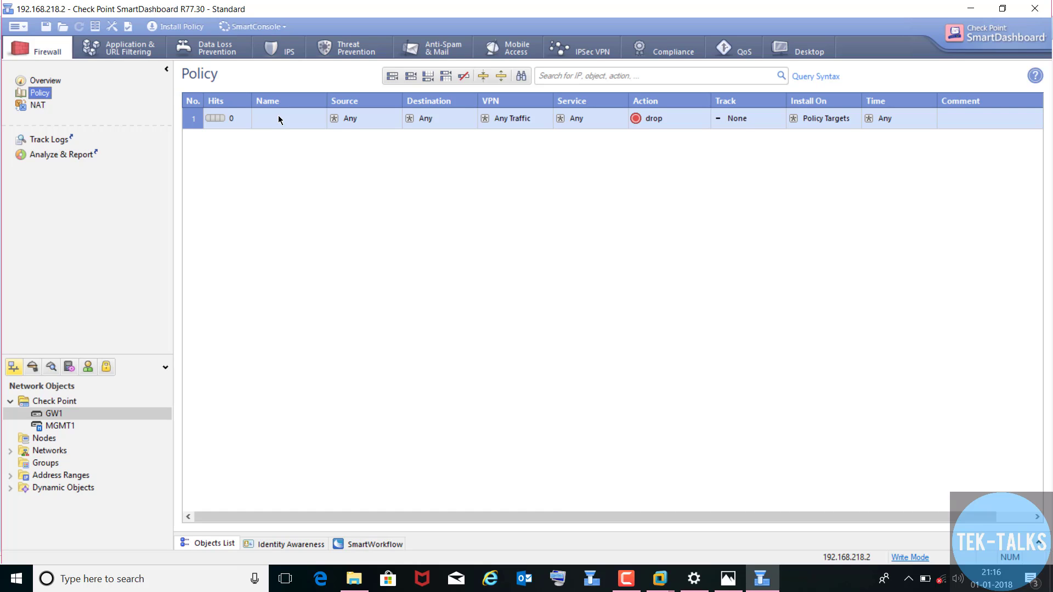
right_click(280, 119)
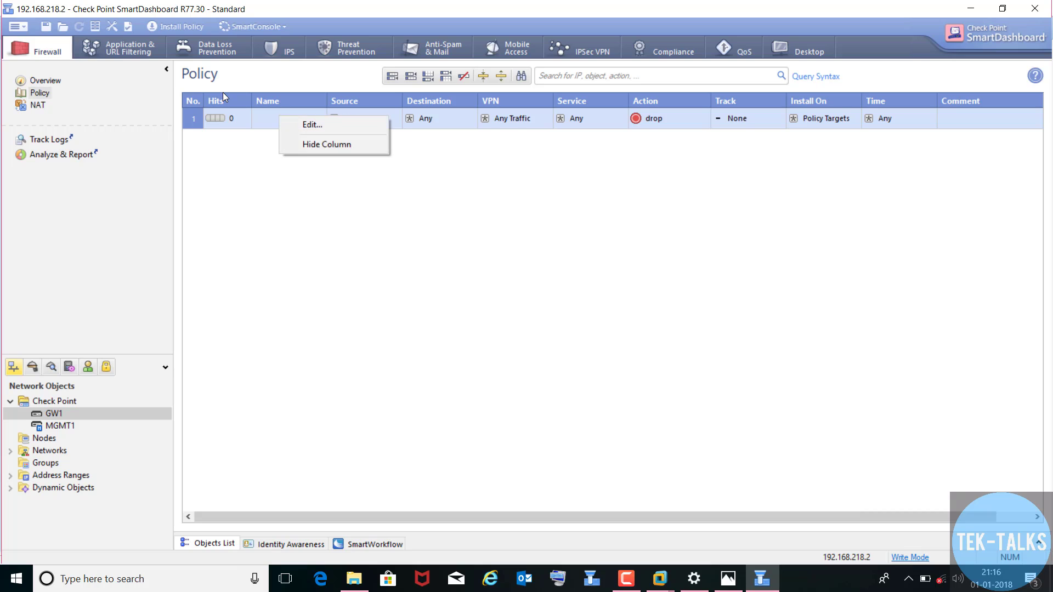
left_click(296, 125)
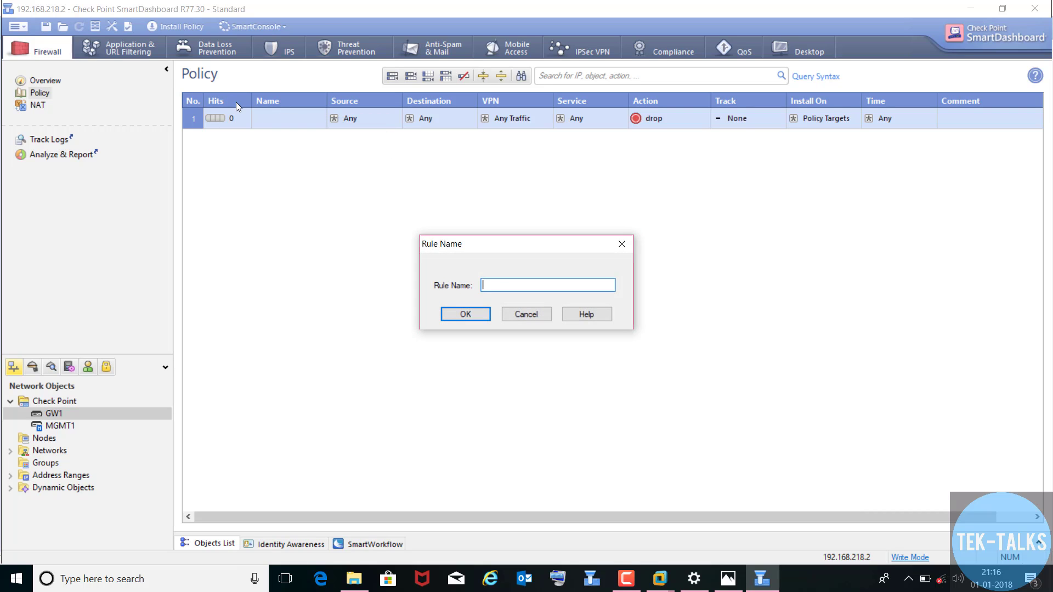
type("MG")
type("MT Rulw")
key("BackSpace")
type("e")
key("Return")
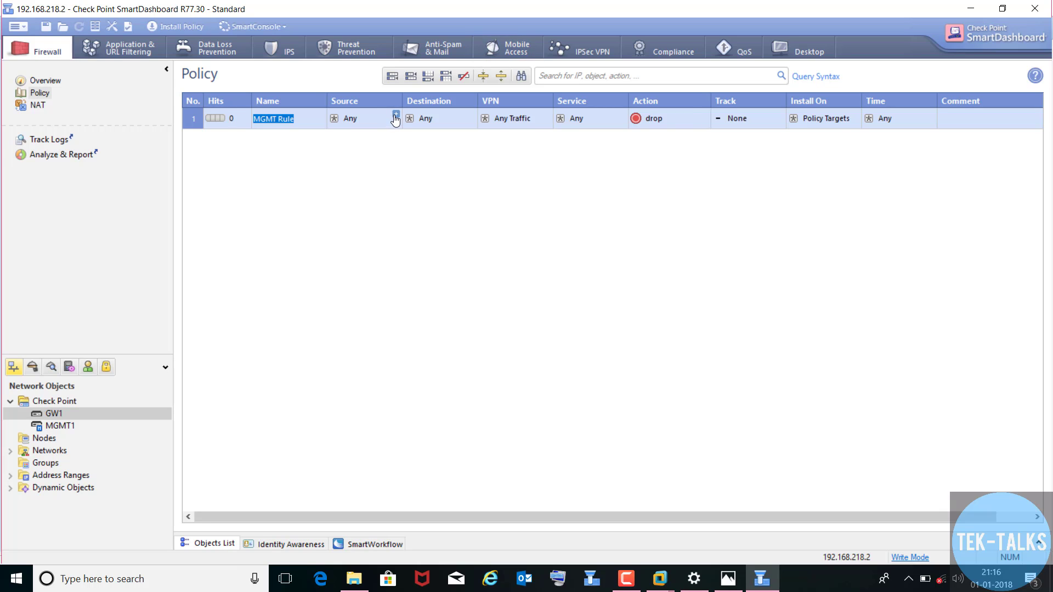
- Create host 'Inter-PC' at IPv4 192.168.218.1 as MGMT Rule's source
left_click(395, 118)
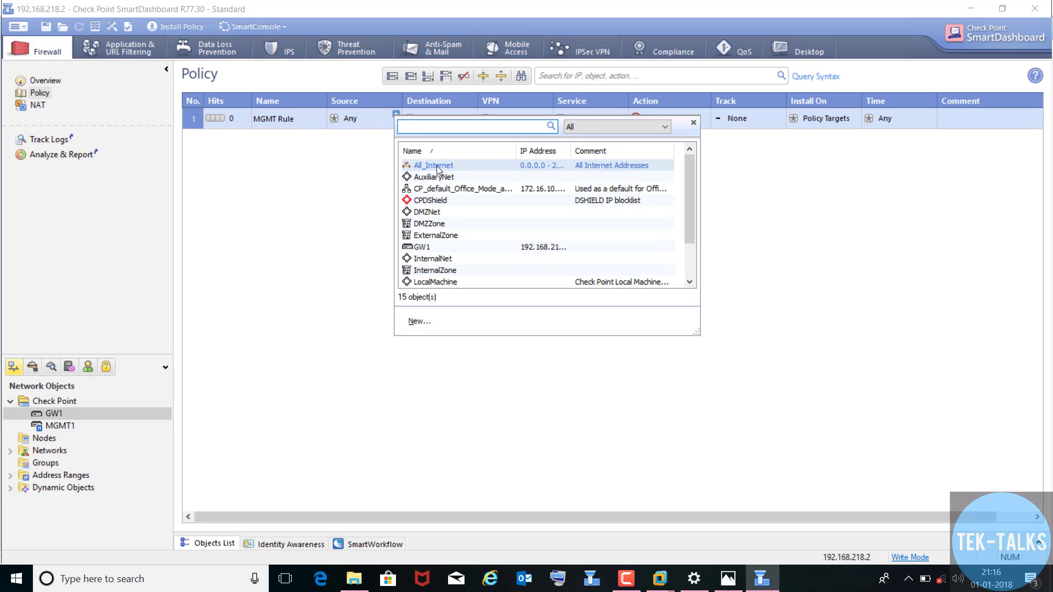
left_click(418, 324)
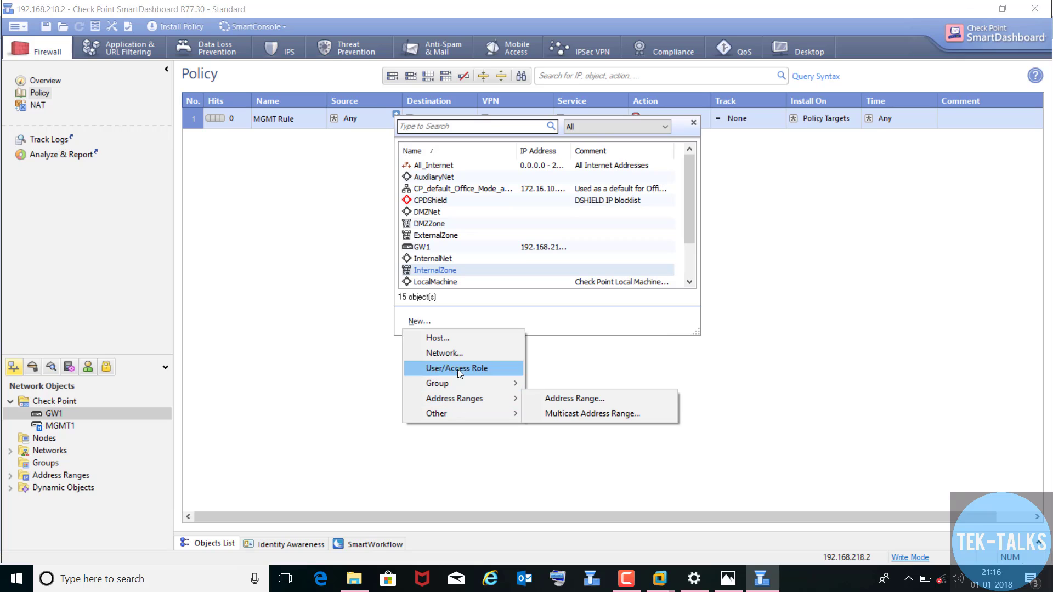
left_click(440, 339)
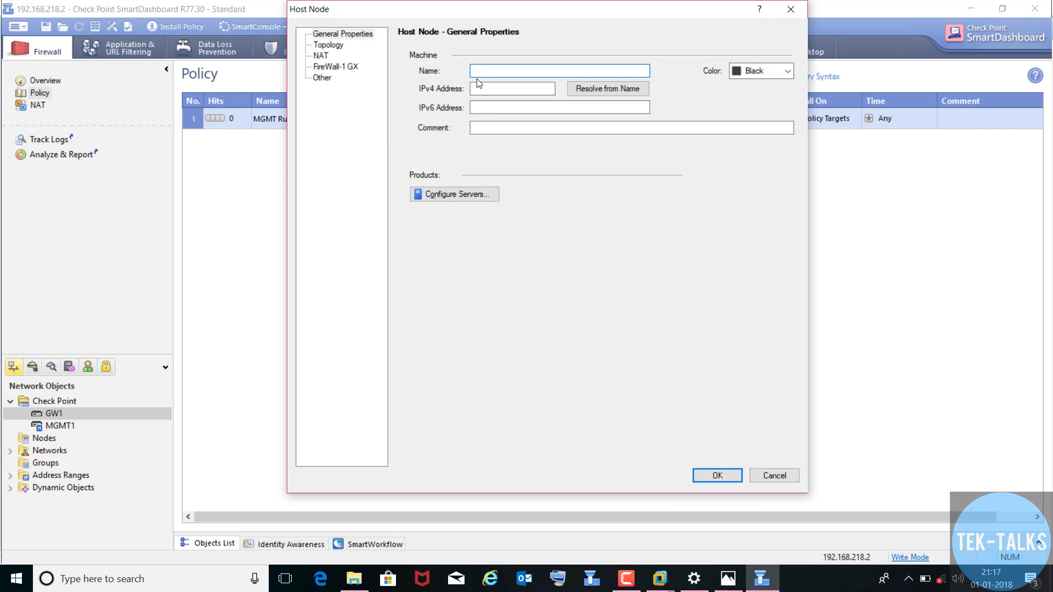
type("InterP")
key("BackSpace")
type("-PC")
key("Tab")
type("192.168.218.1")
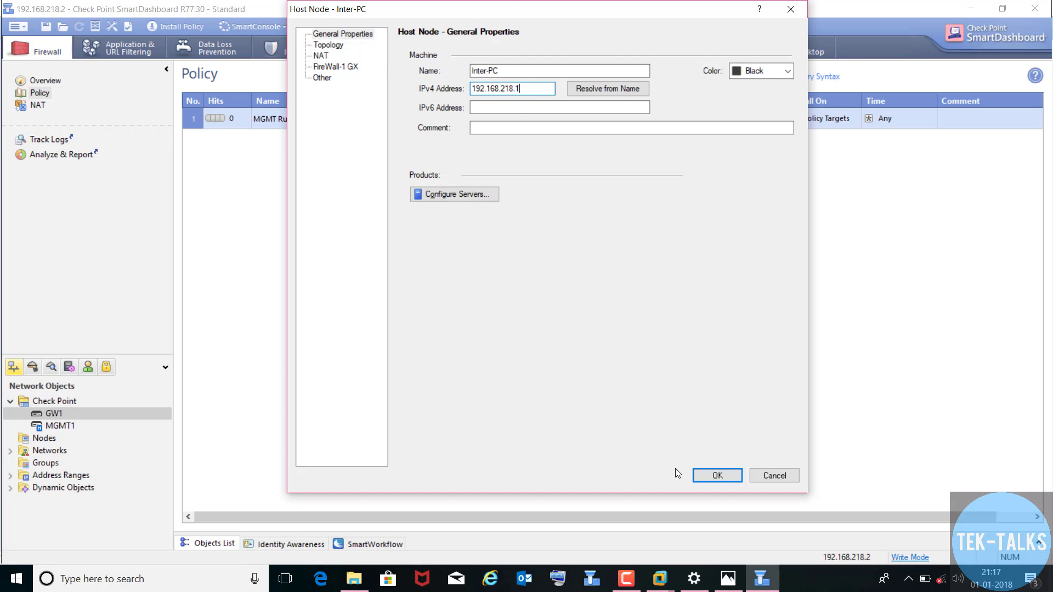
key("Return")
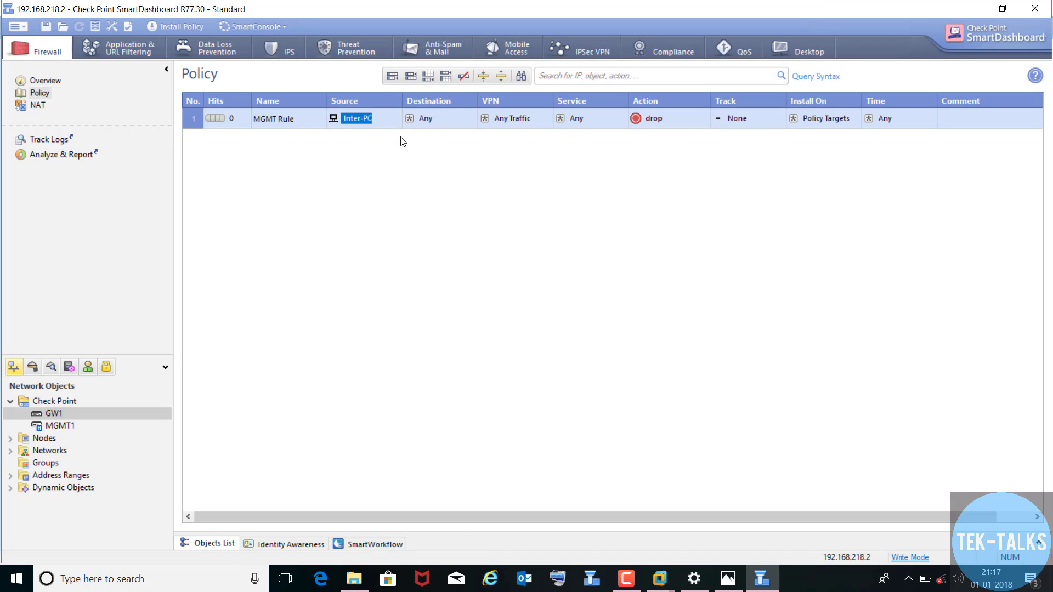
- Set GW1 as MGMT Rule's destination and add the https and ssh services
left_click(470, 114)
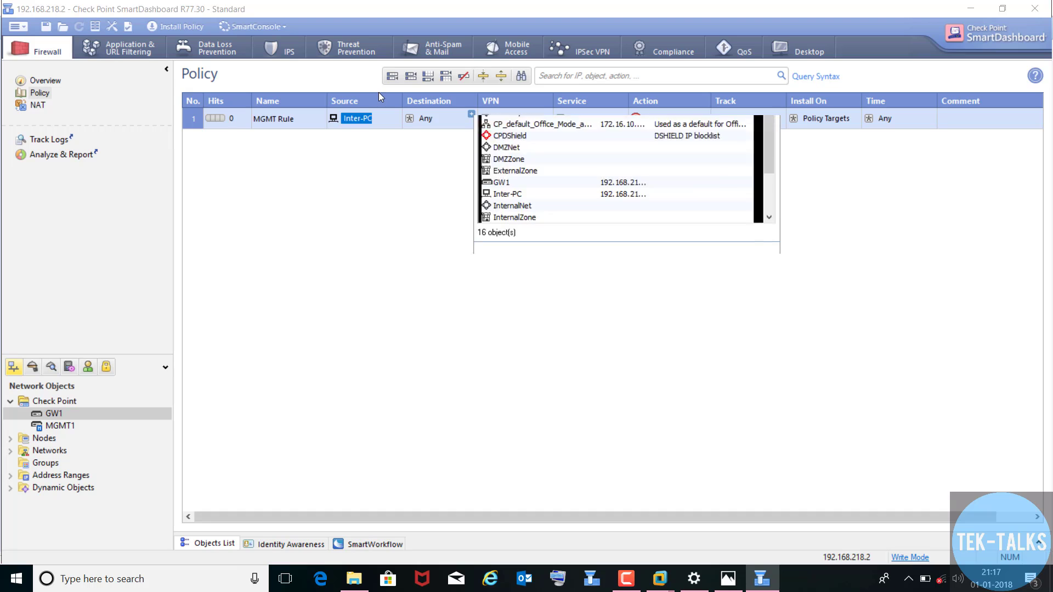
left_click(507, 249)
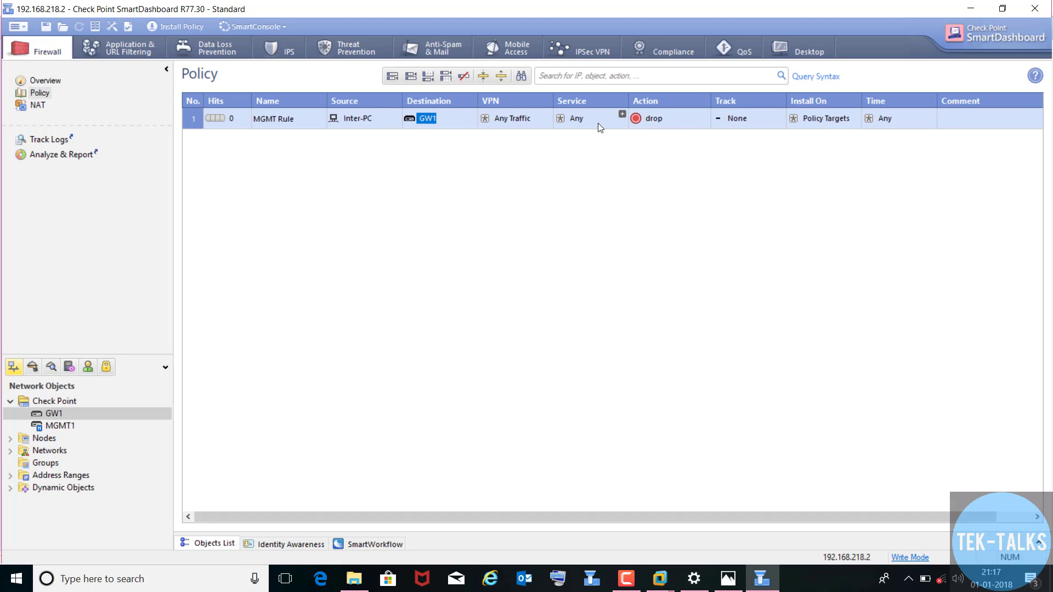
left_click(622, 115)
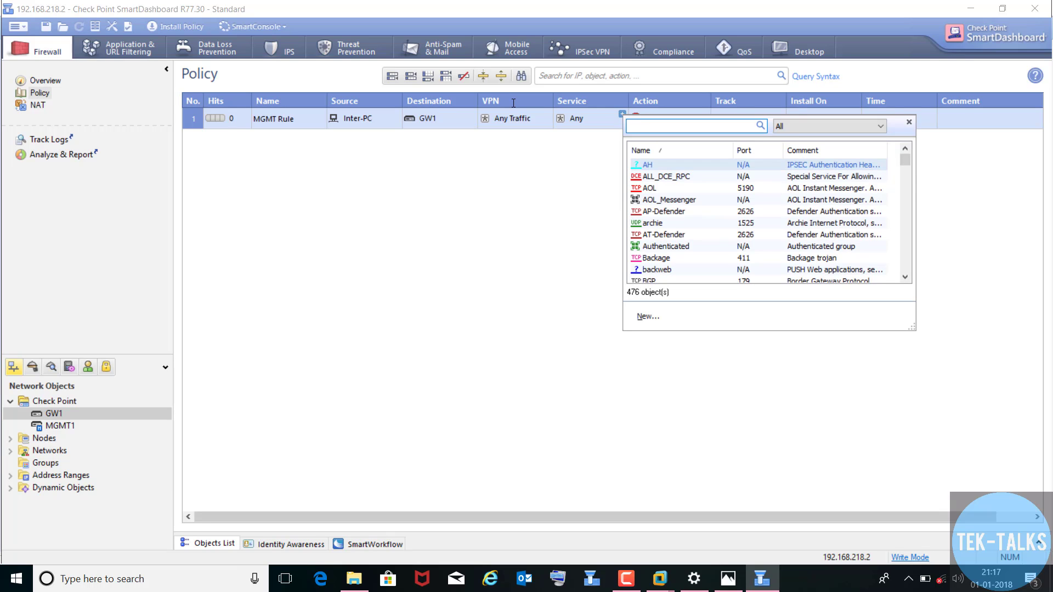
type("https:")
left_click(654, 188)
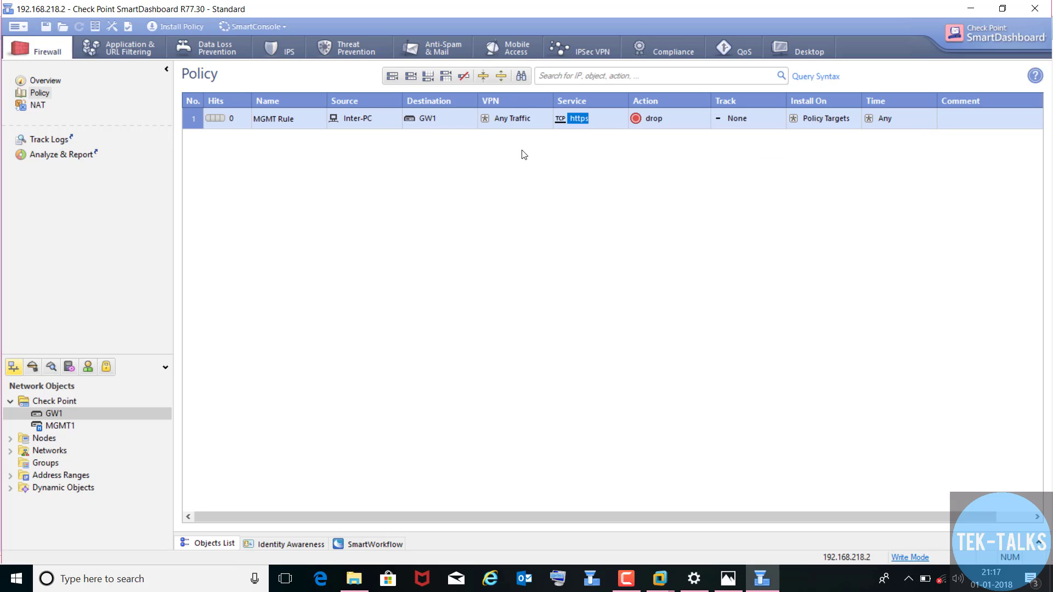
left_click(621, 115)
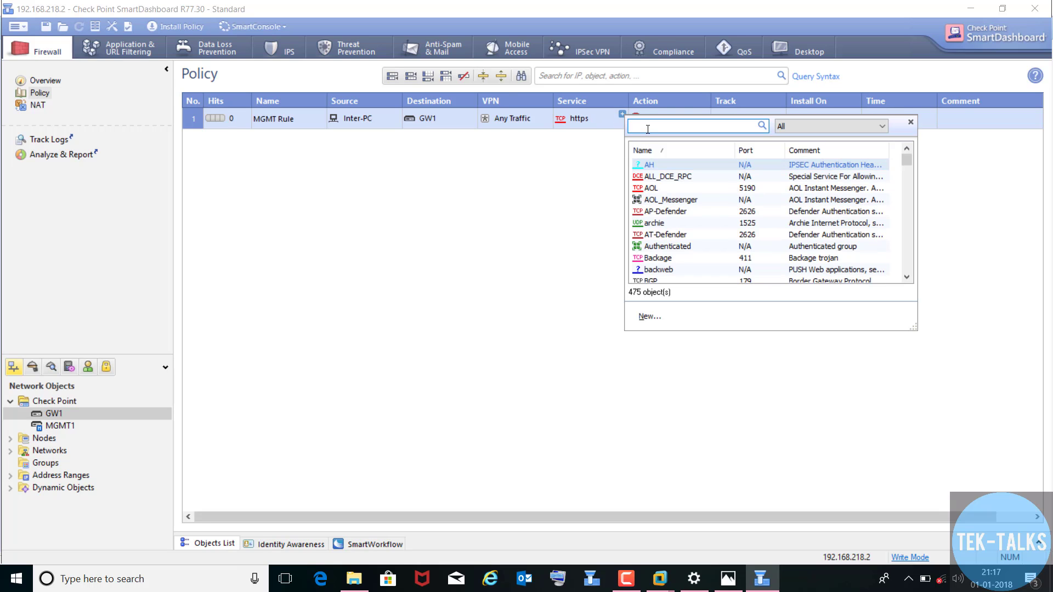
type("ssh")
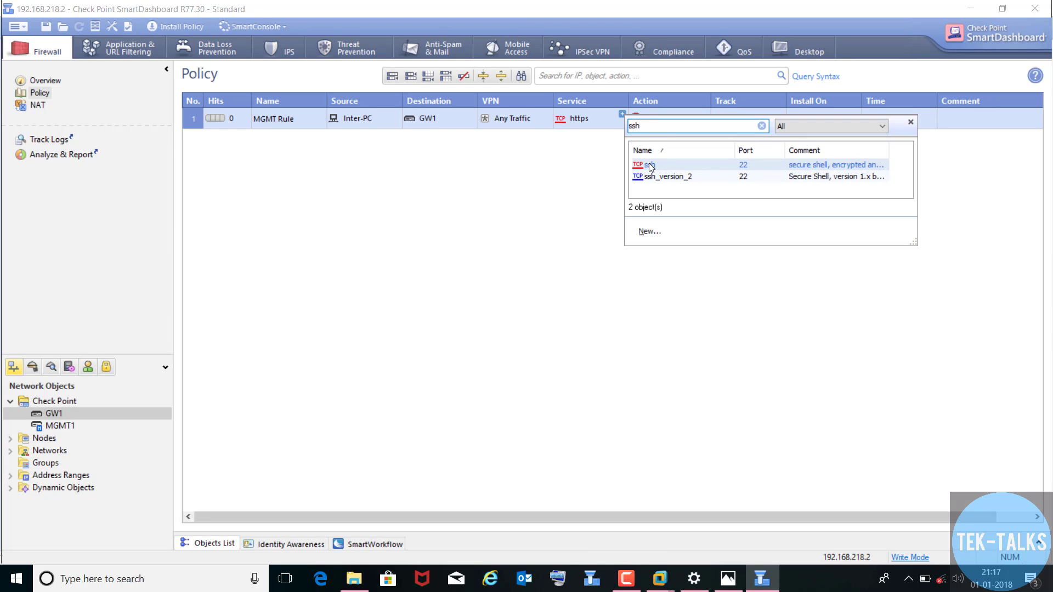
left_click(650, 166)
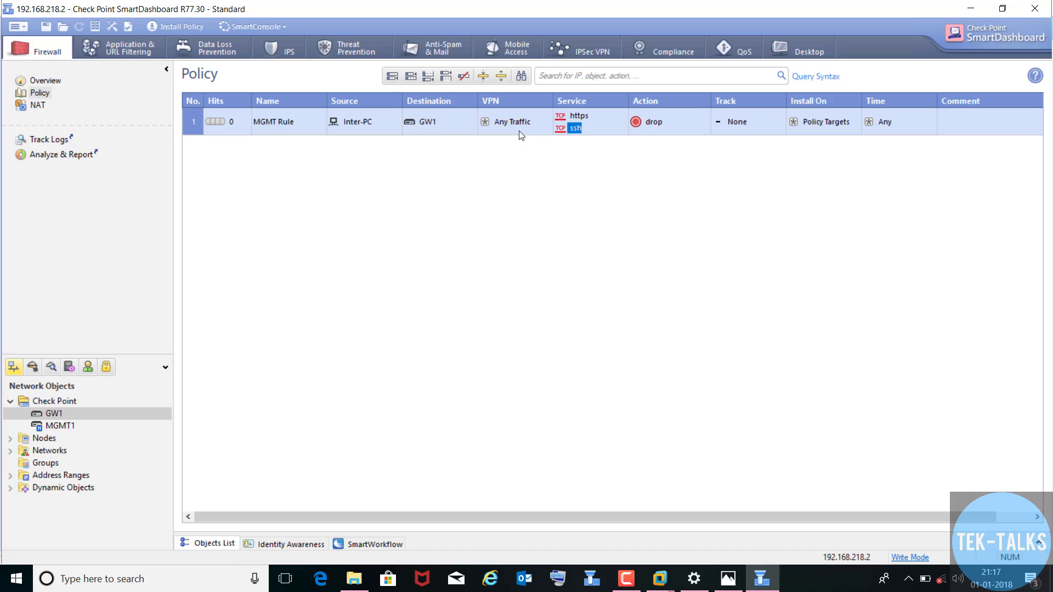
- Change MGMT Rule's action to accept and its tracking to Log
right_click(677, 119)
left_click(696, 152)
right_click(762, 119)
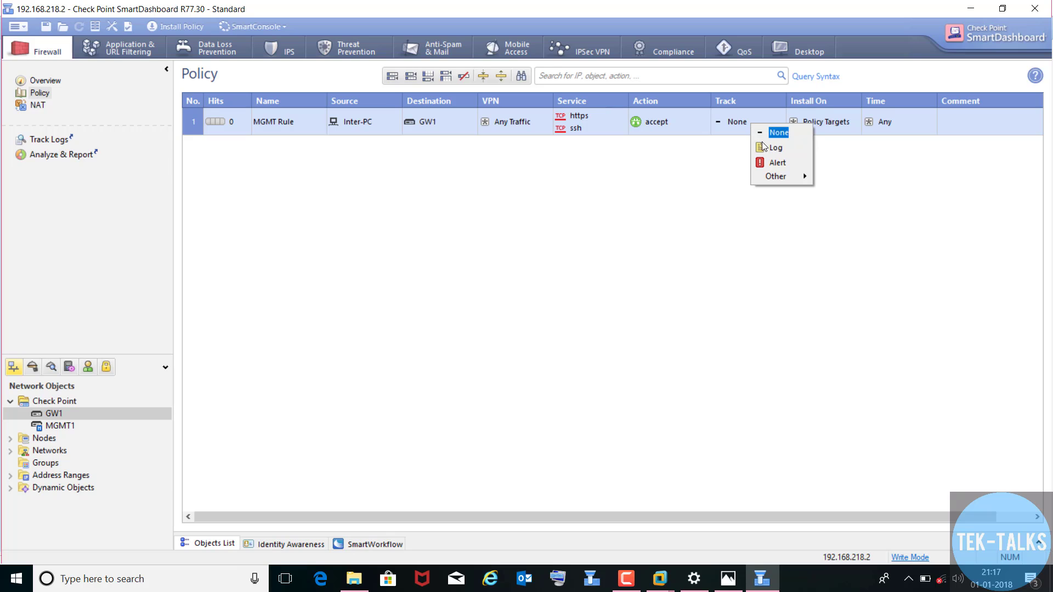
left_click(774, 148)
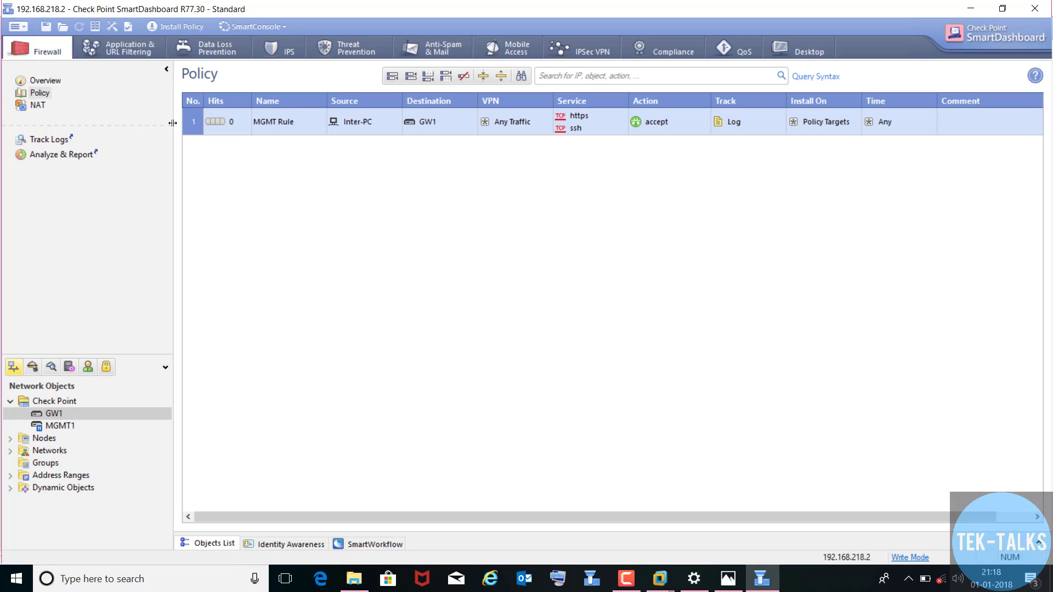
- Add rule 2 below MGMT Rule and name it 'Stealth'
right_click(188, 130)
mouse_move(250, 138)
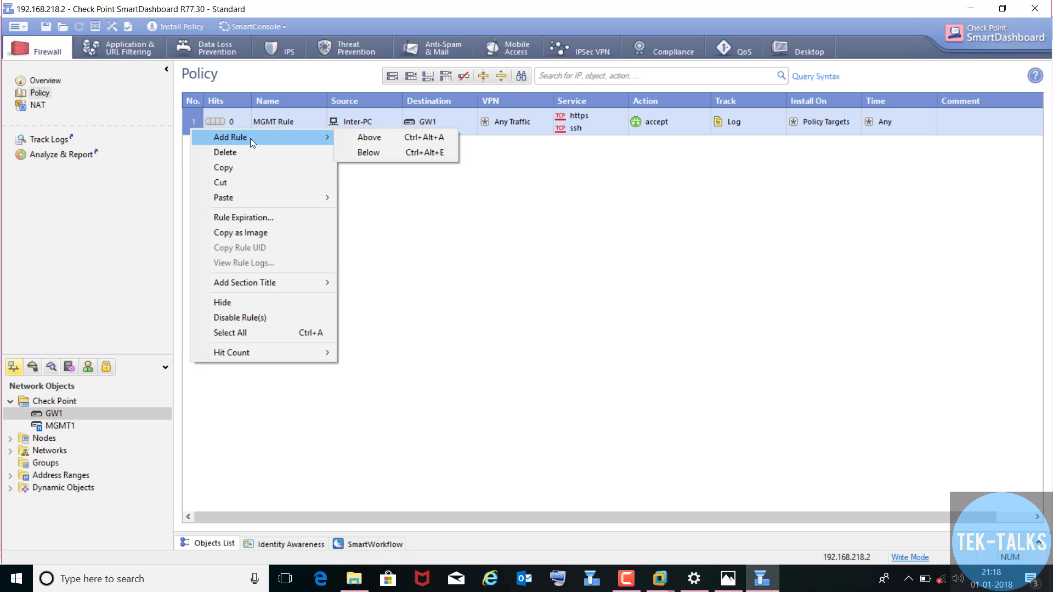
left_click(378, 152)
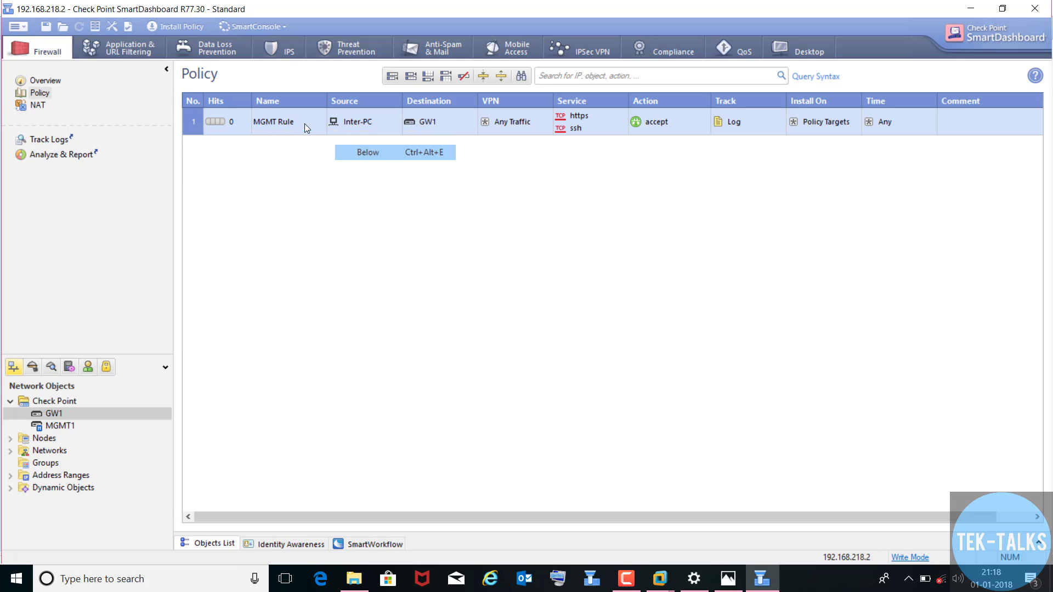
right_click(252, 140)
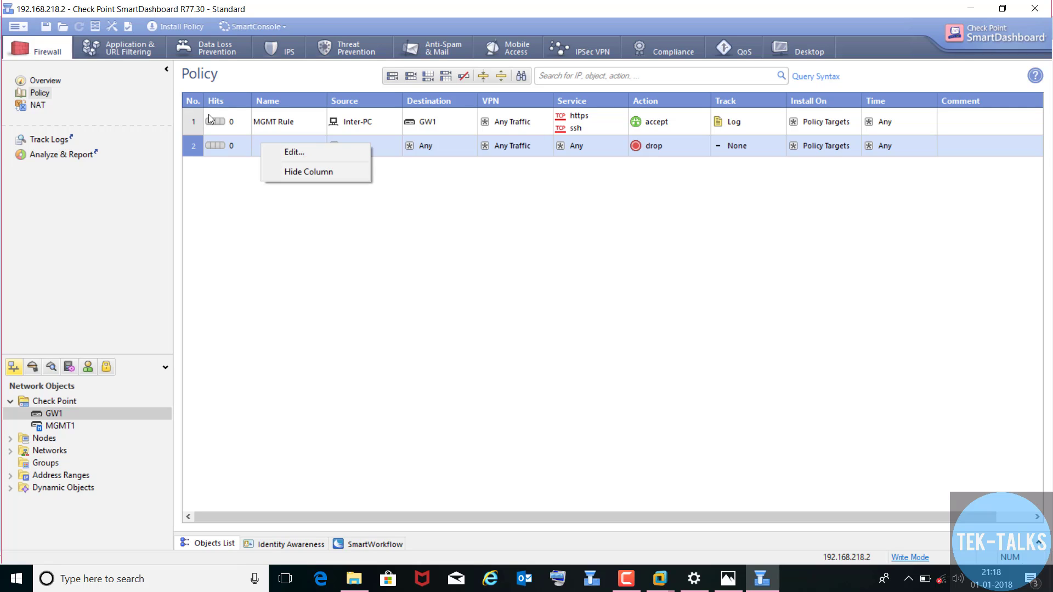
left_click(274, 150)
type("St")
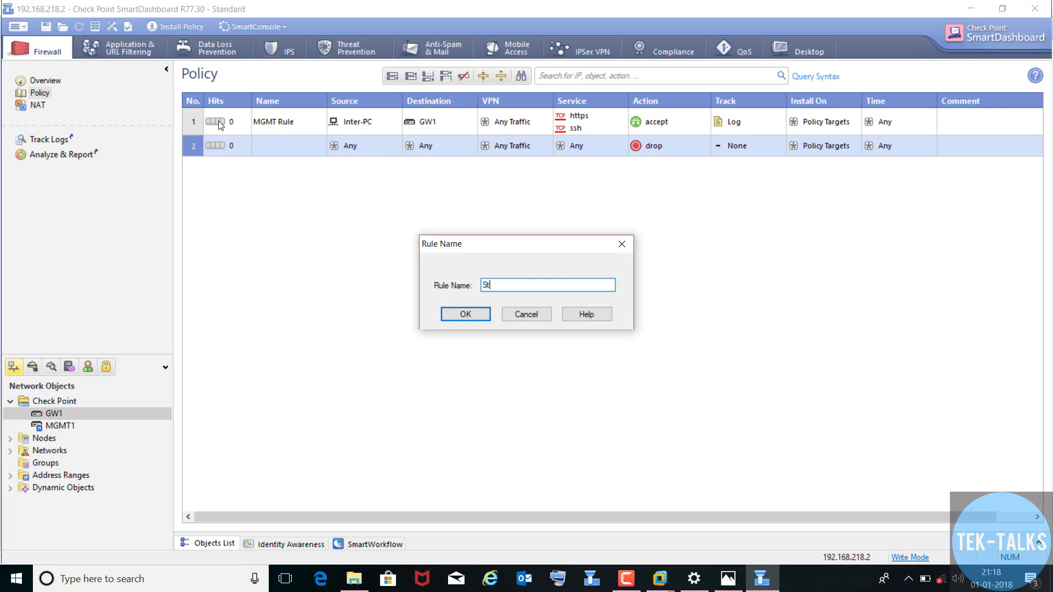
type("walth")
left_click(464, 315)
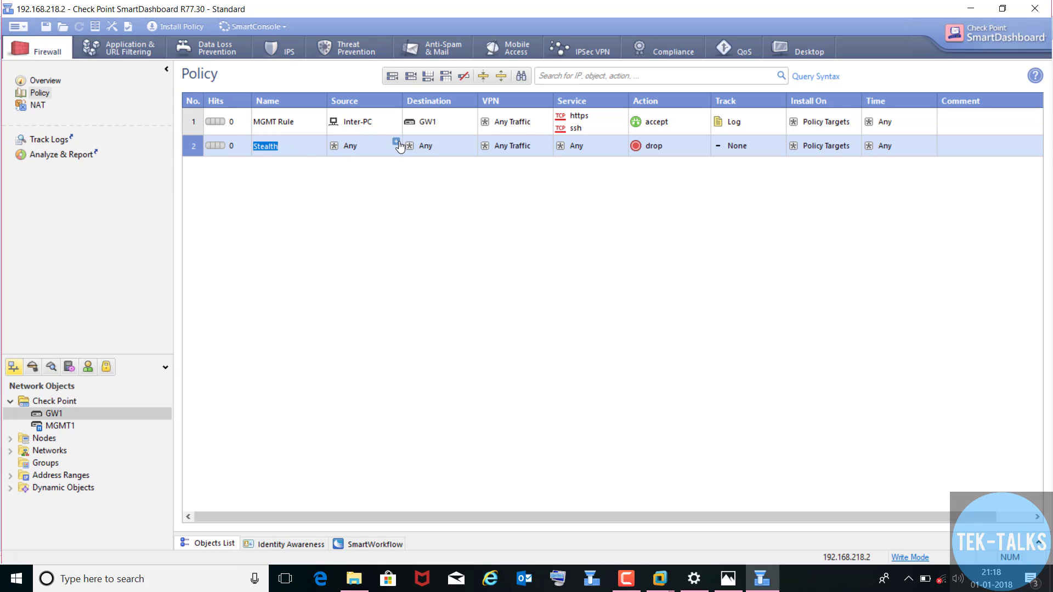
- Set GW1 as the Stealth rule's destination and its tracking to Log
left_click(471, 141)
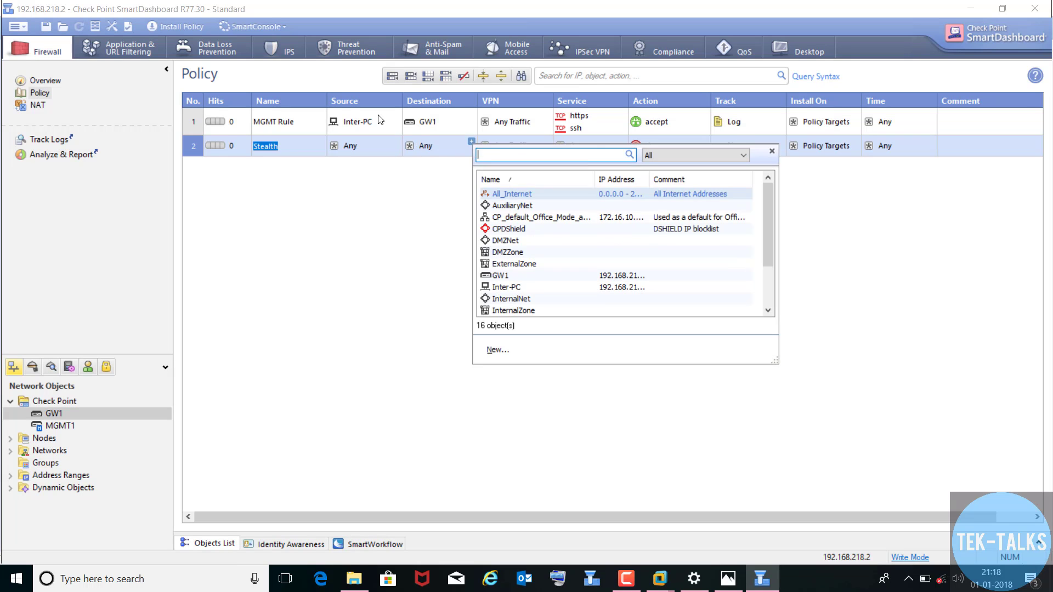
left_click(508, 279)
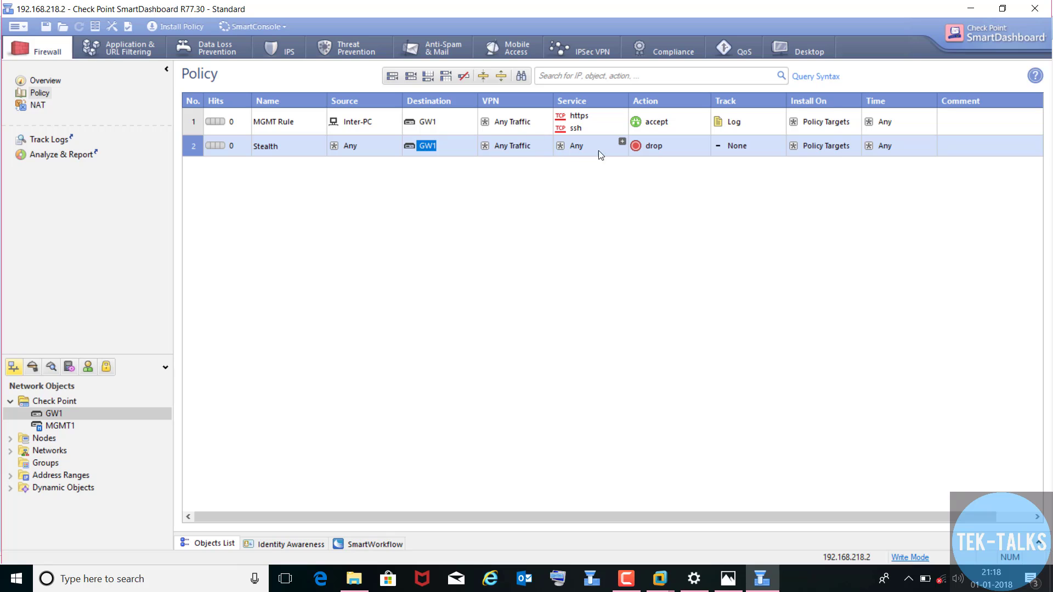
right_click(735, 148)
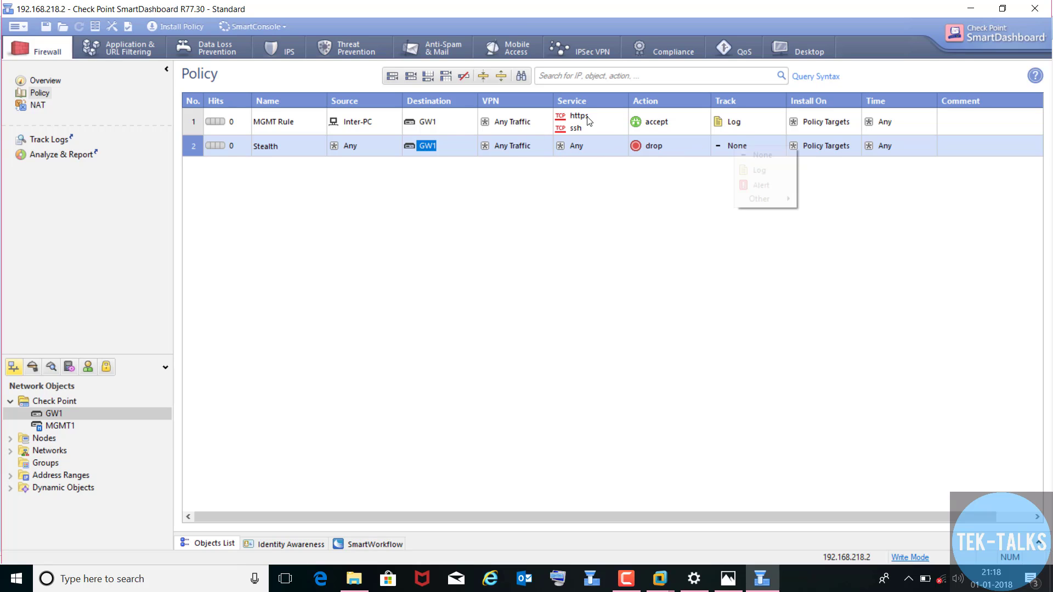
left_click(760, 170)
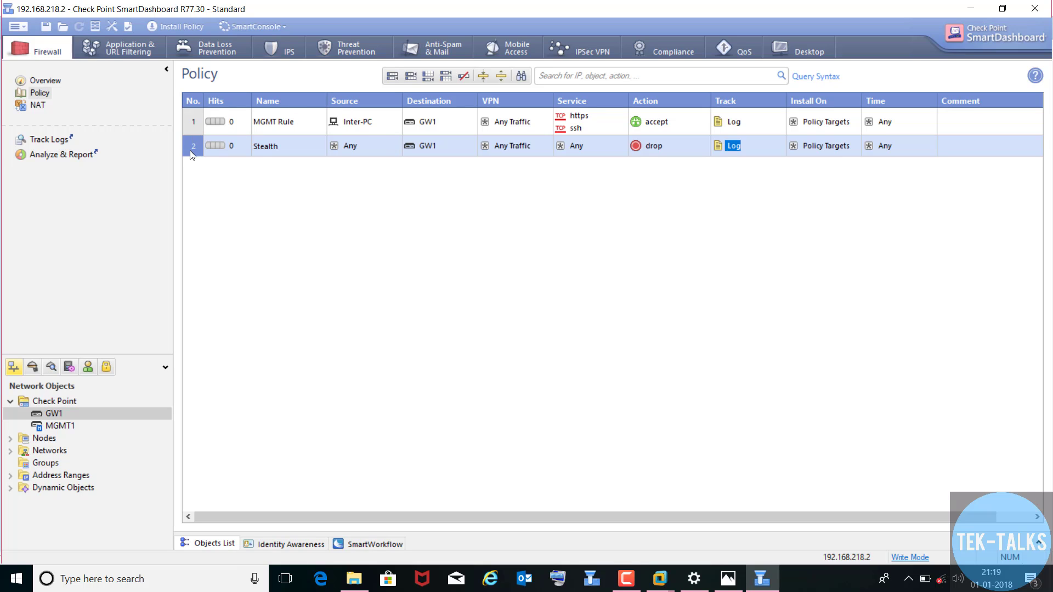
- Add rule 3 below Stealth and name it 'CleanUP', fixing a typo in the name
right_click(190, 149)
mouse_move(229, 161)
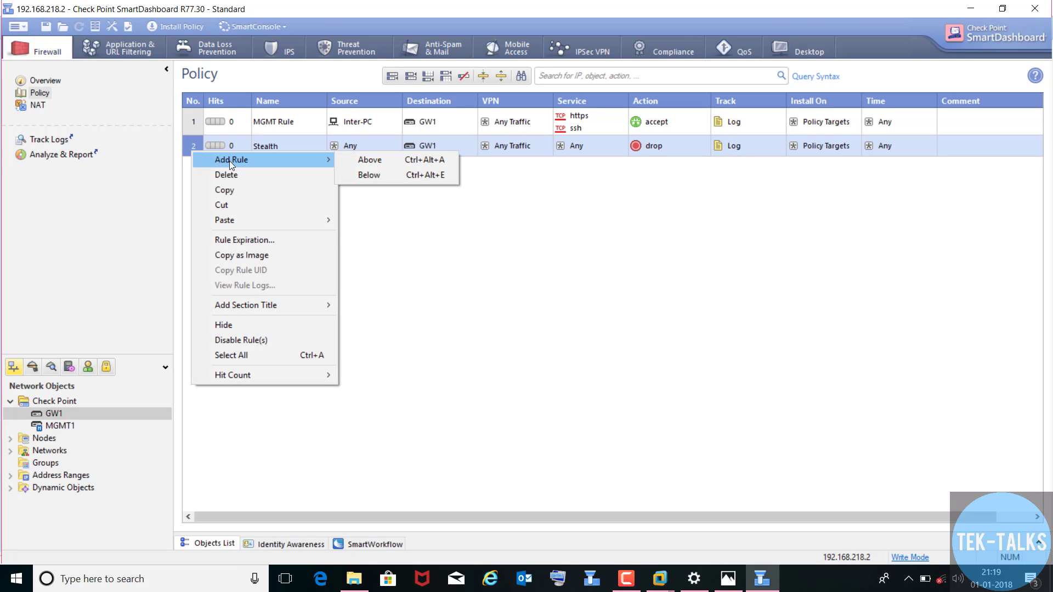
left_click(364, 173)
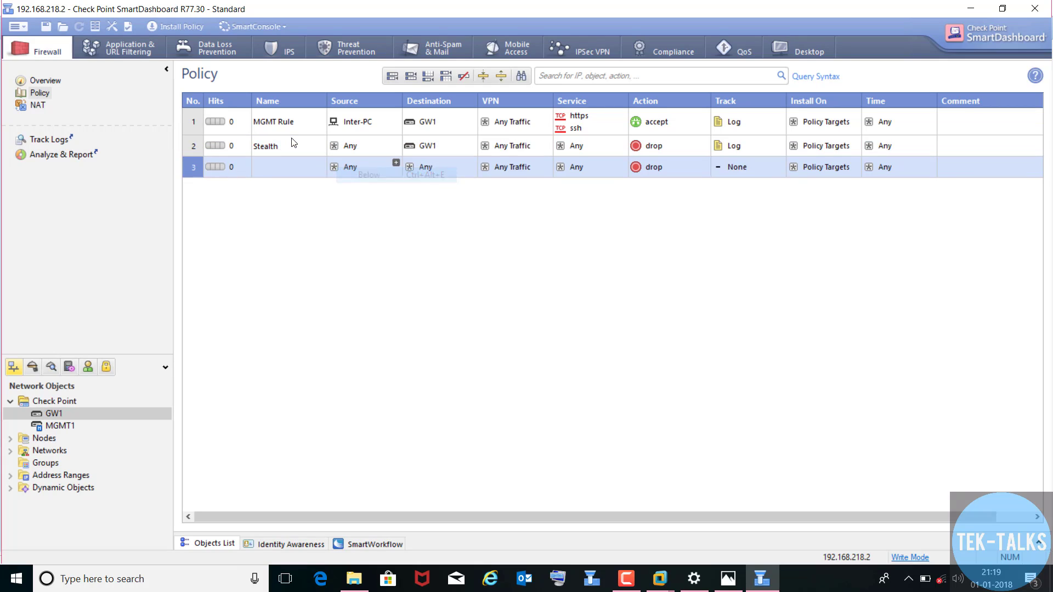
right_click(275, 170)
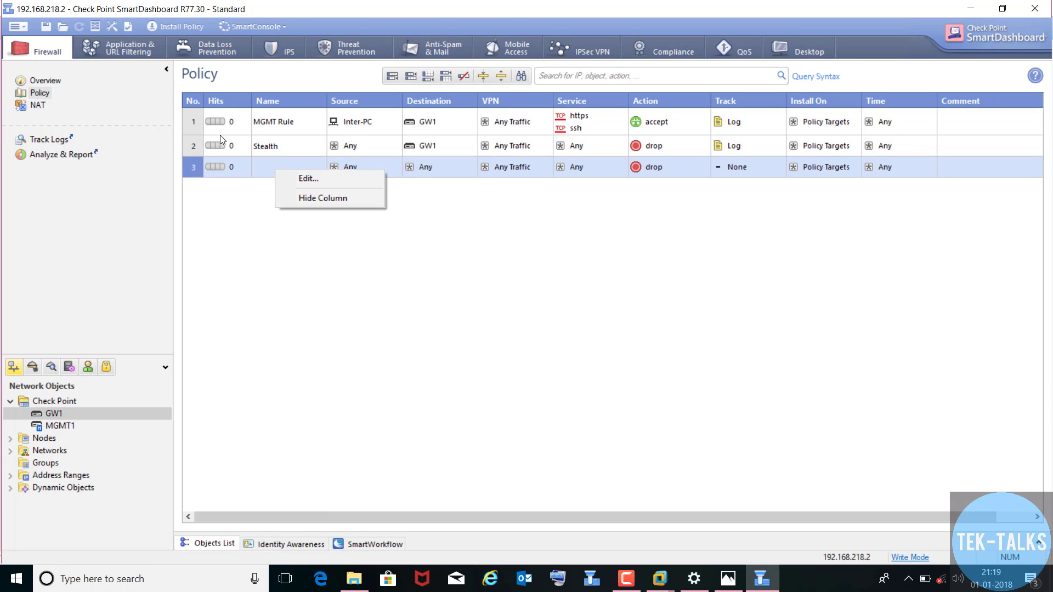
left_click(284, 179)
type("Cl")
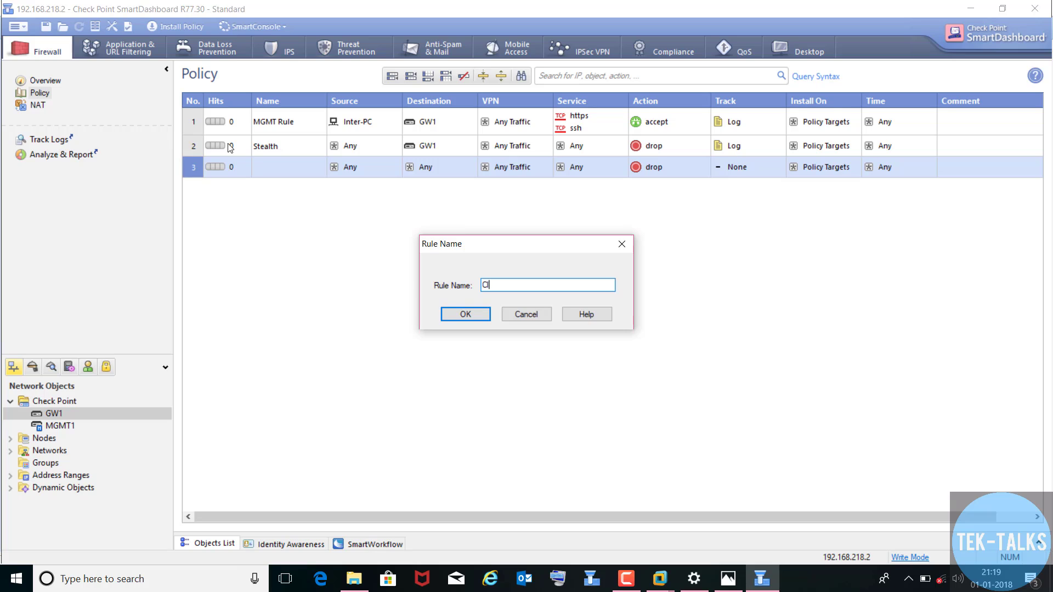
type("eap")
left_click(472, 323)
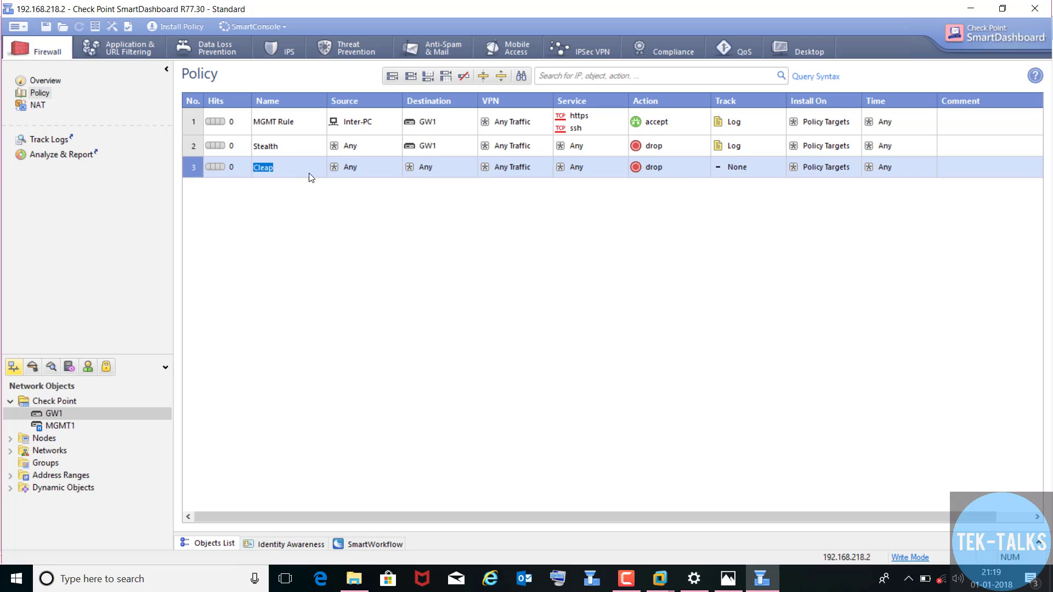
right_click(285, 167)
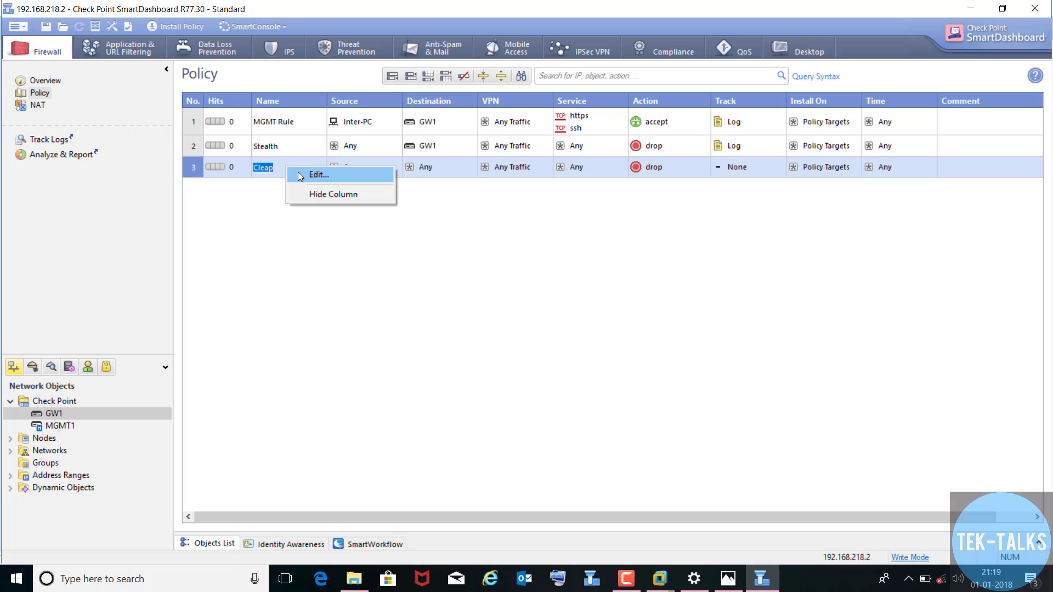
left_click(318, 174)
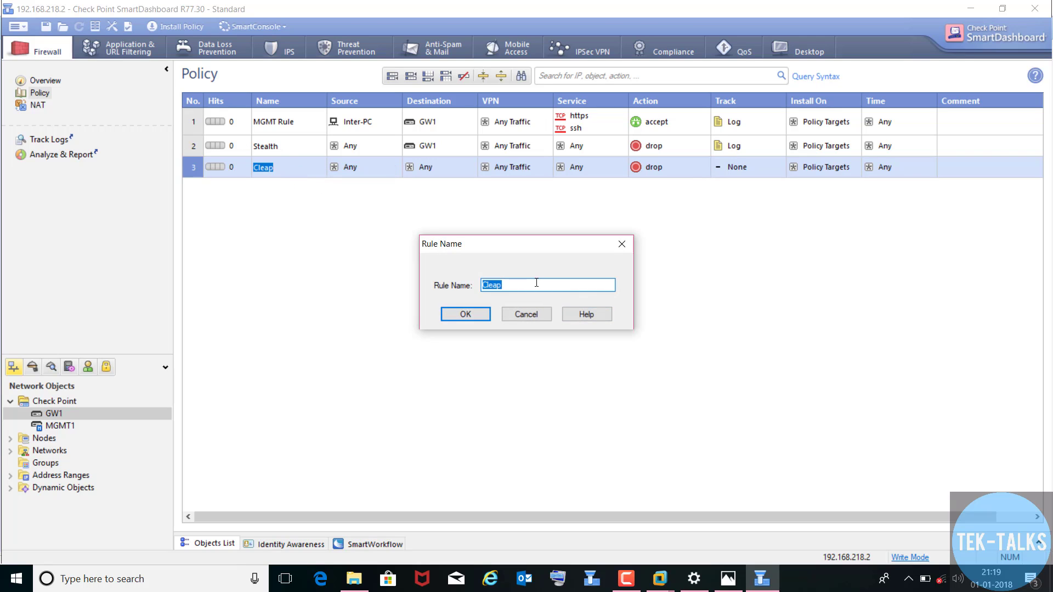
left_click(537, 282)
type("nUP")
left_click(466, 314)
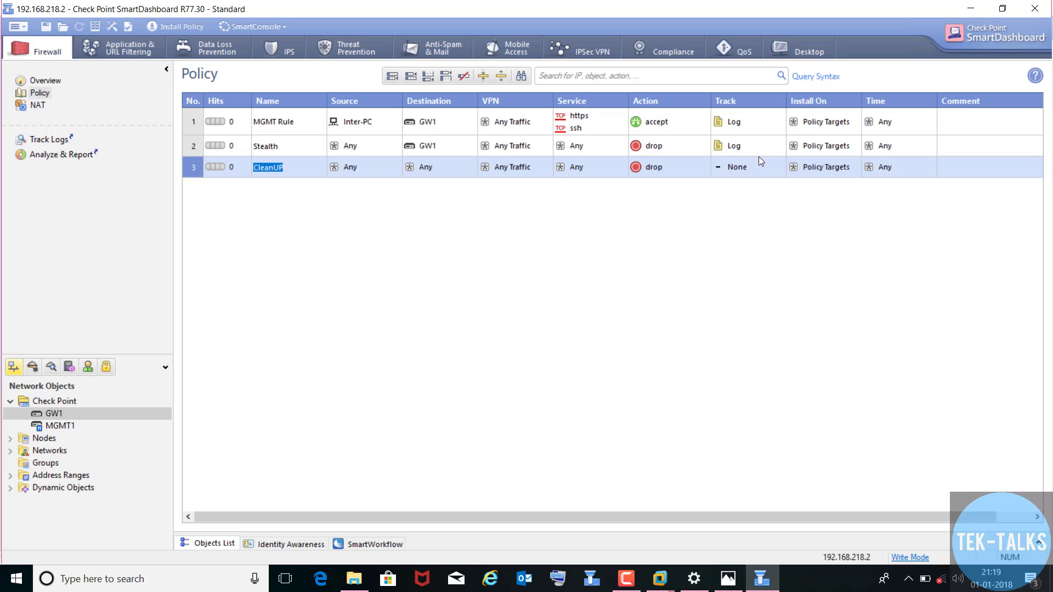
- Set the CleanUP rule's tracking to Log and save the policy
right_click(743, 167)
left_click(766, 190)
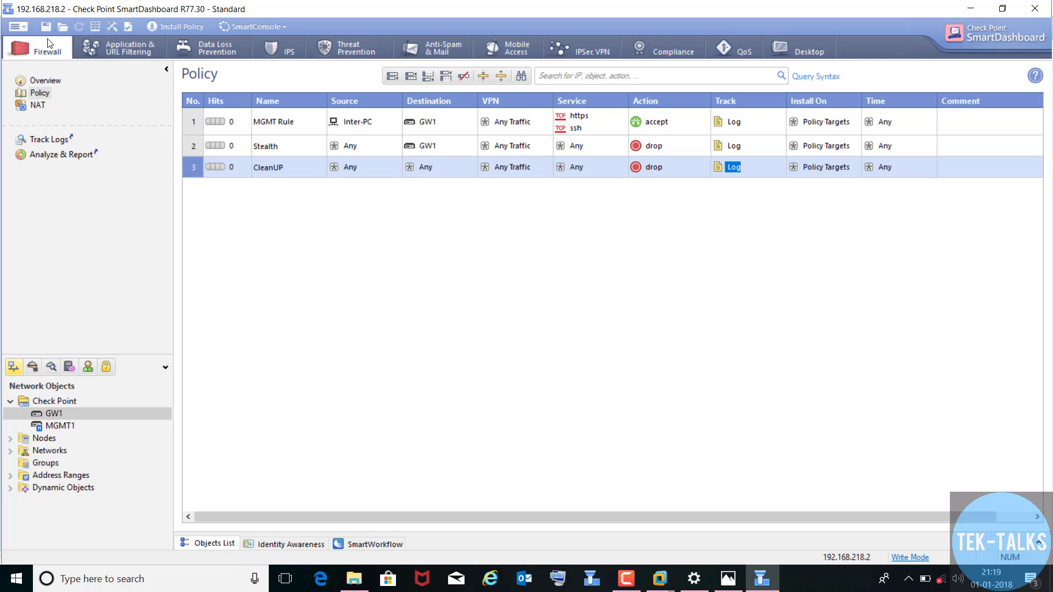
left_click(41, 25)
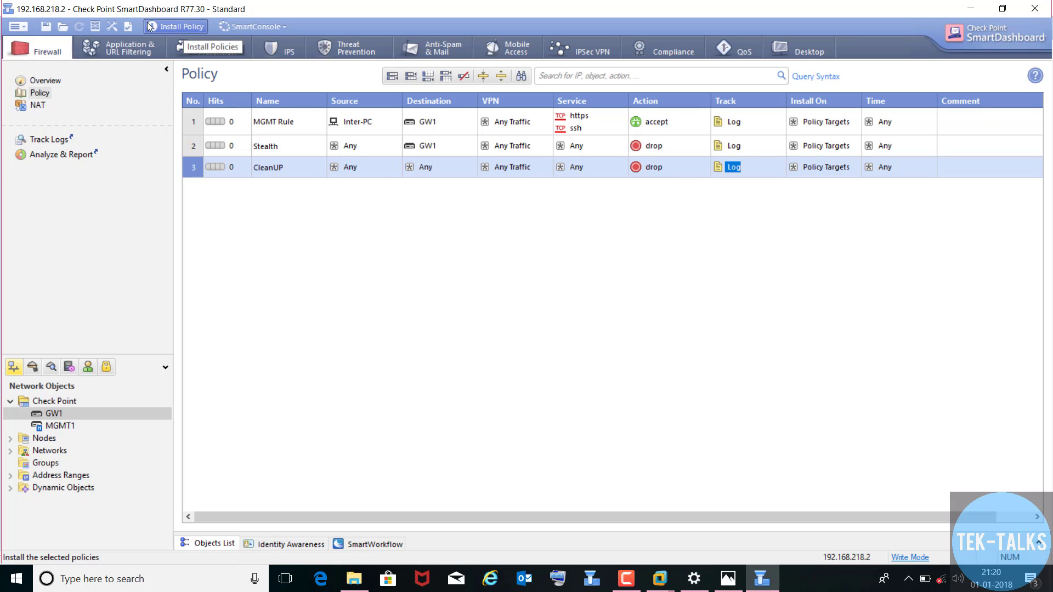
- Install the three-rule policy on gateway GW1 via Policy > Install and let it complete
left_click(185, 30)
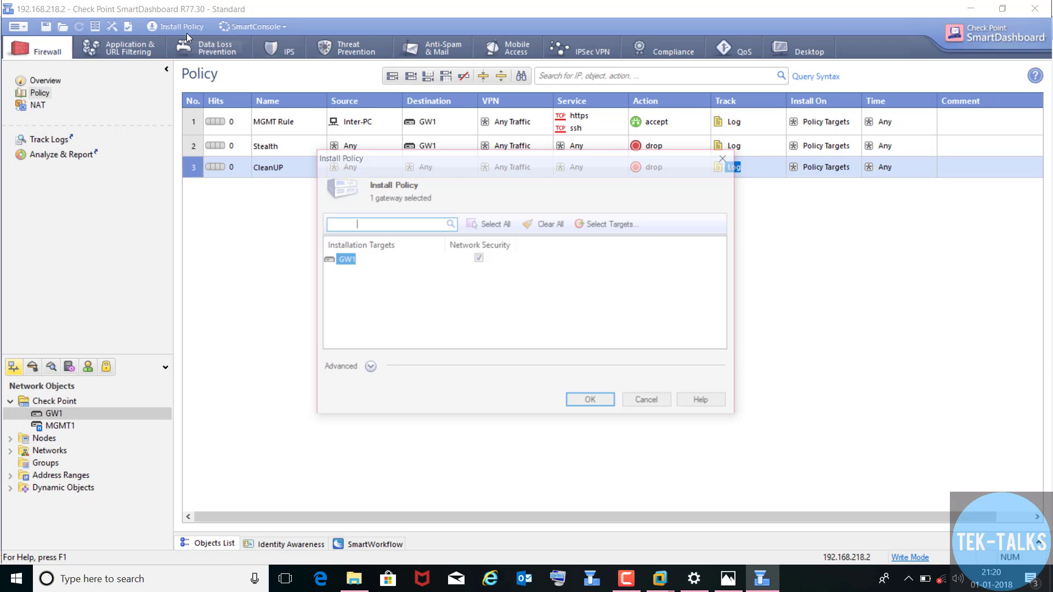
left_click(648, 404)
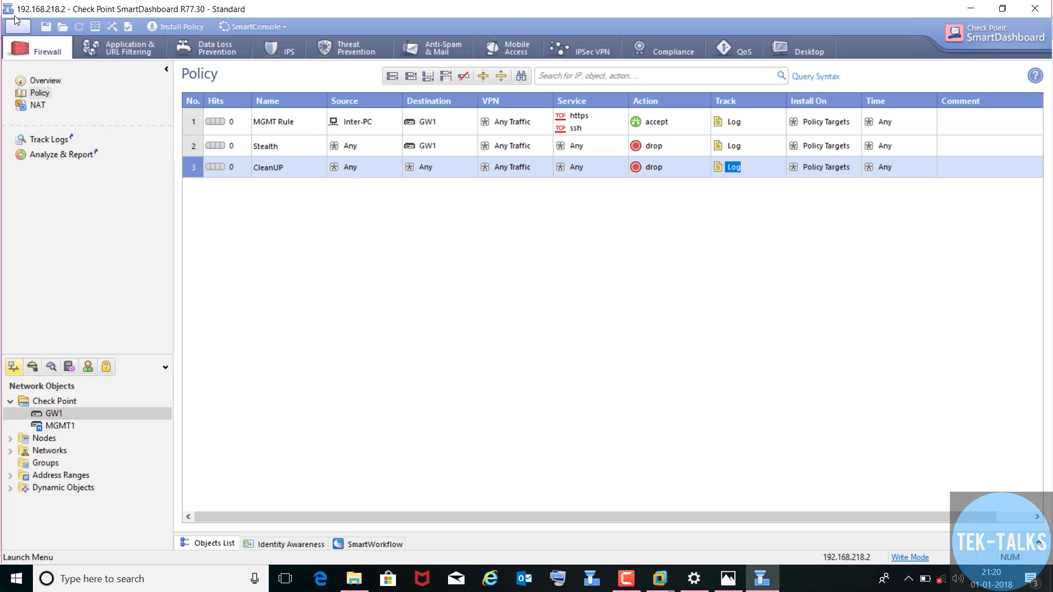
left_click(16, 25)
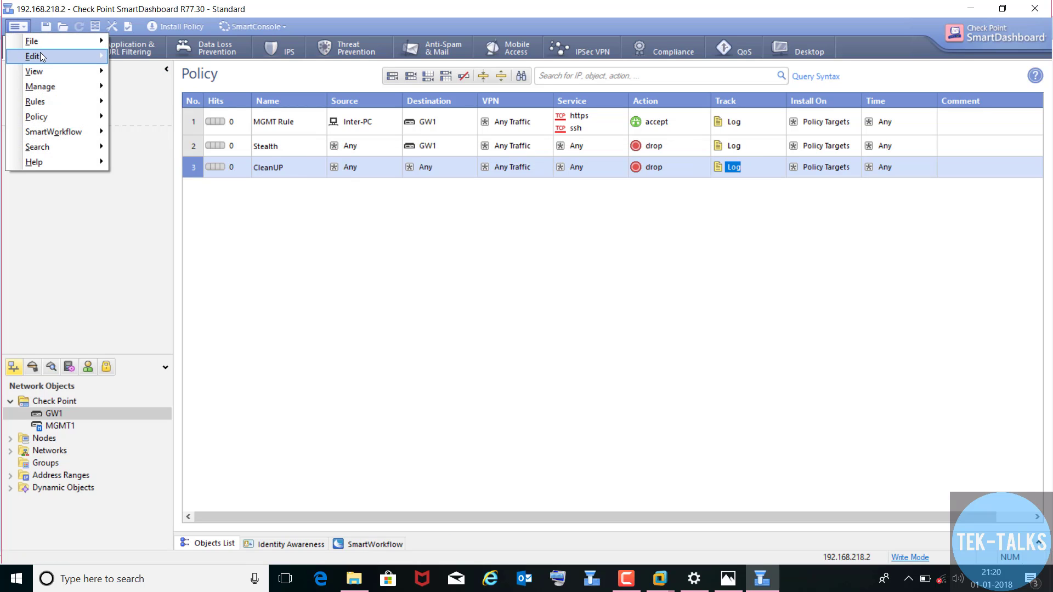
mouse_move(45, 46)
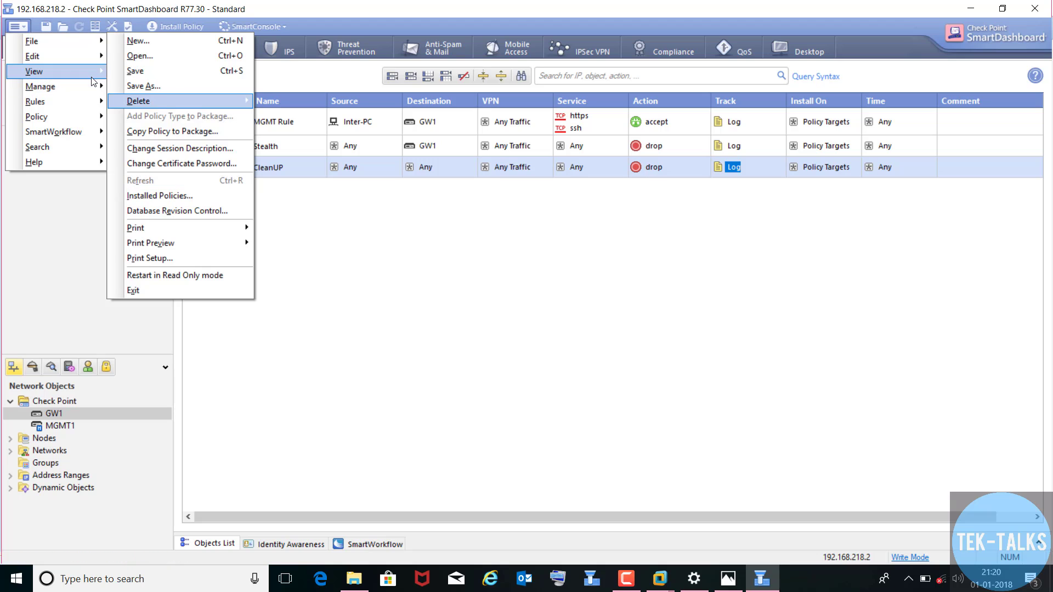
mouse_move(91, 97)
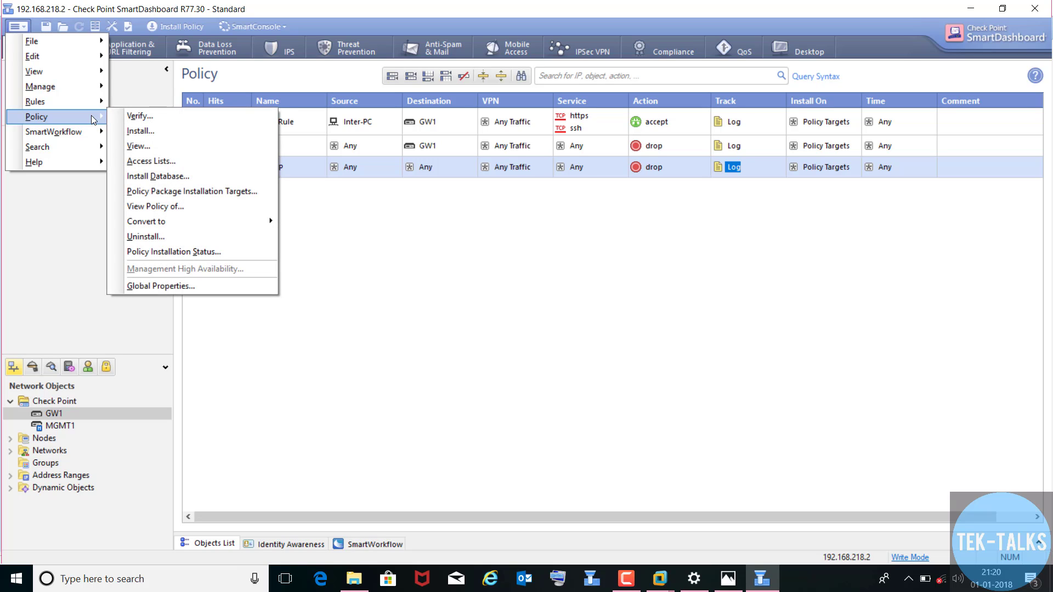
left_click(18, 24)
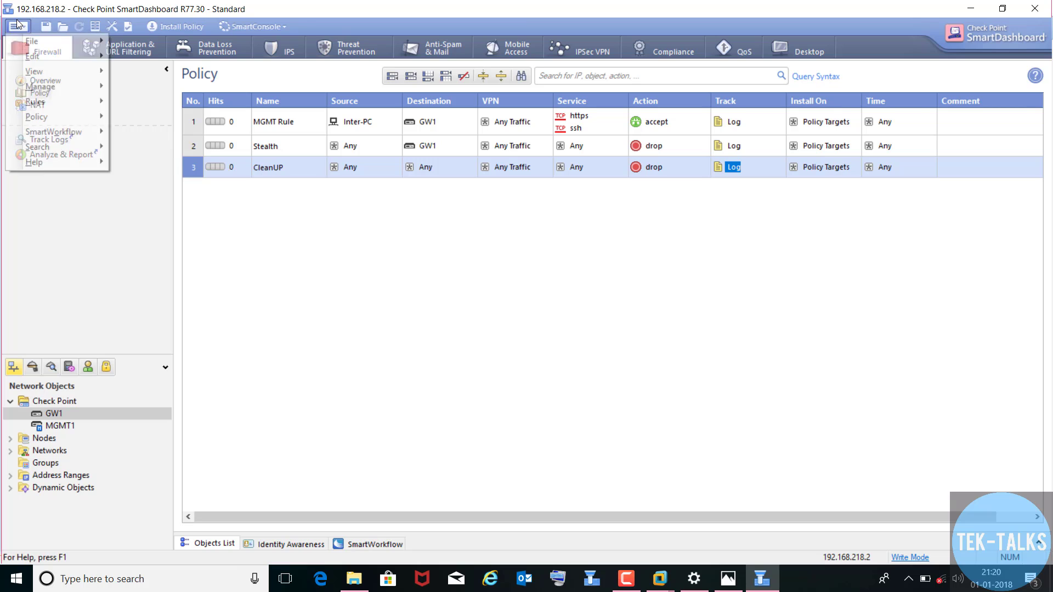
left_click(18, 24)
mouse_move(64, 120)
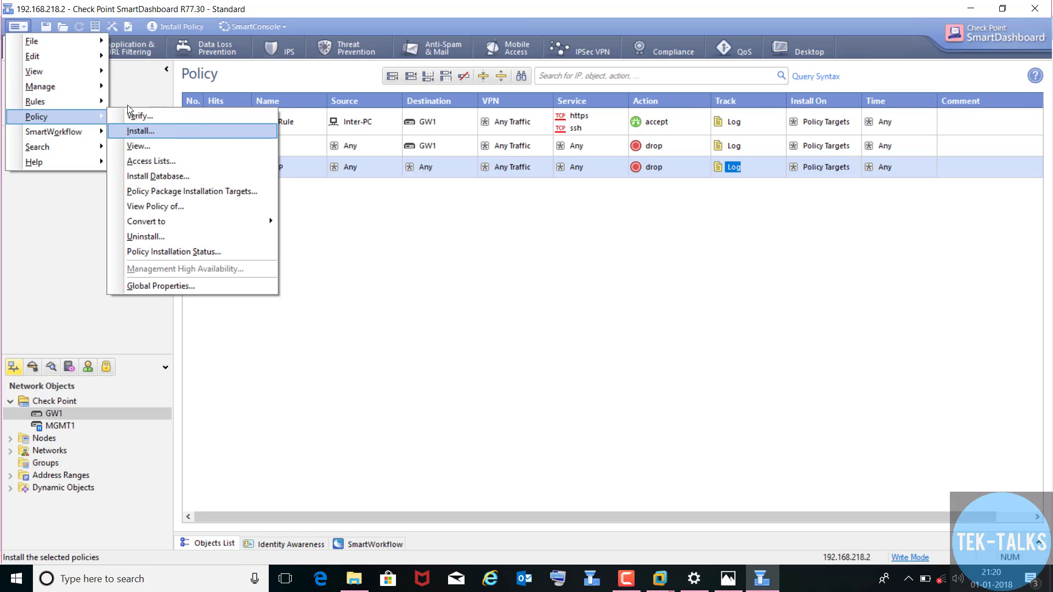
left_click(138, 131)
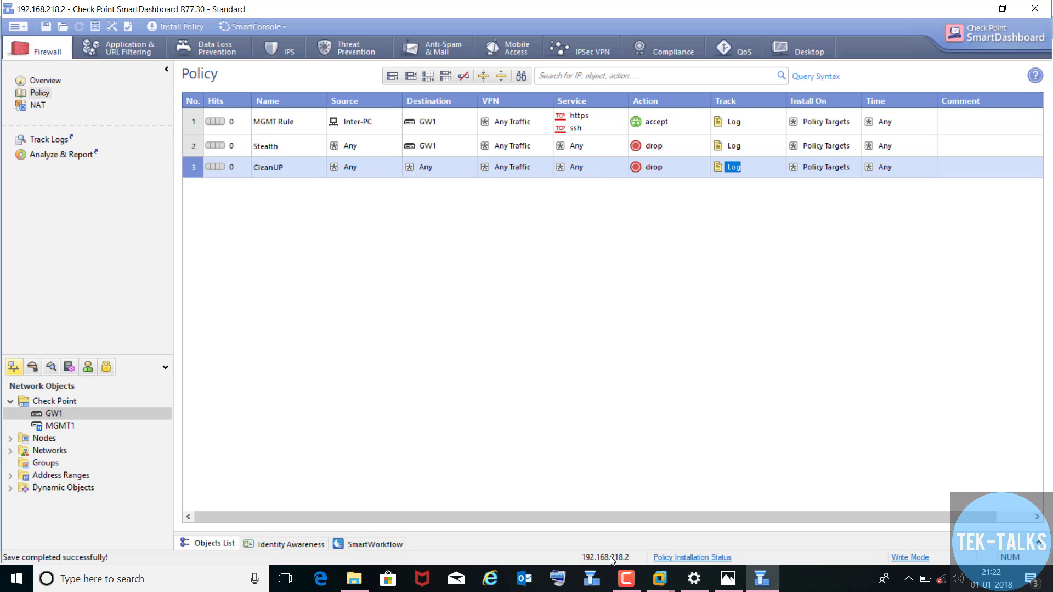
- Run fw stat on the Gw1 console to confirm the Standard policy is loaded
mouse_move(670, 585)
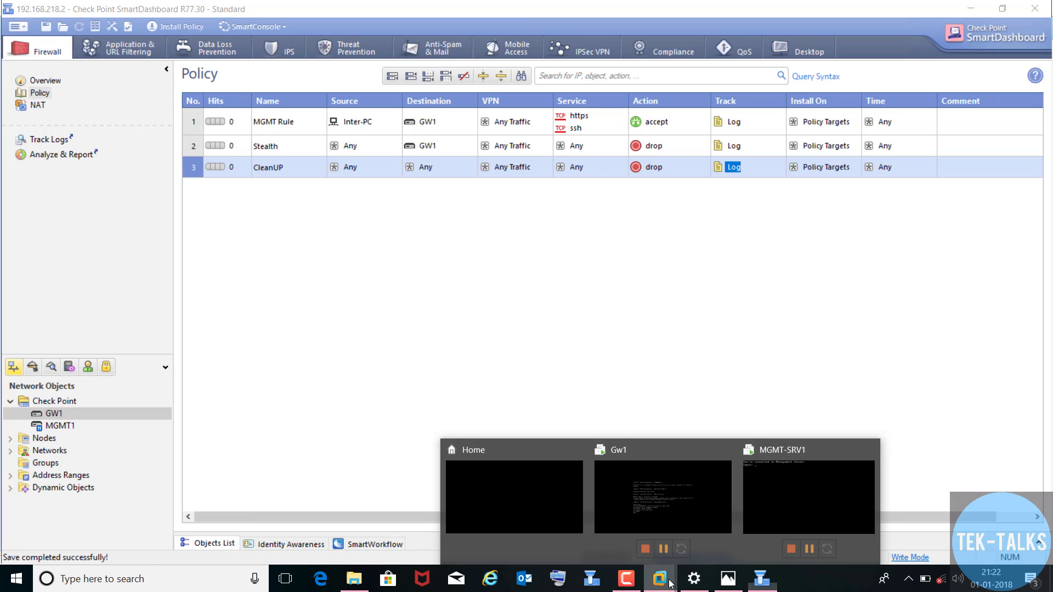
left_click(669, 486)
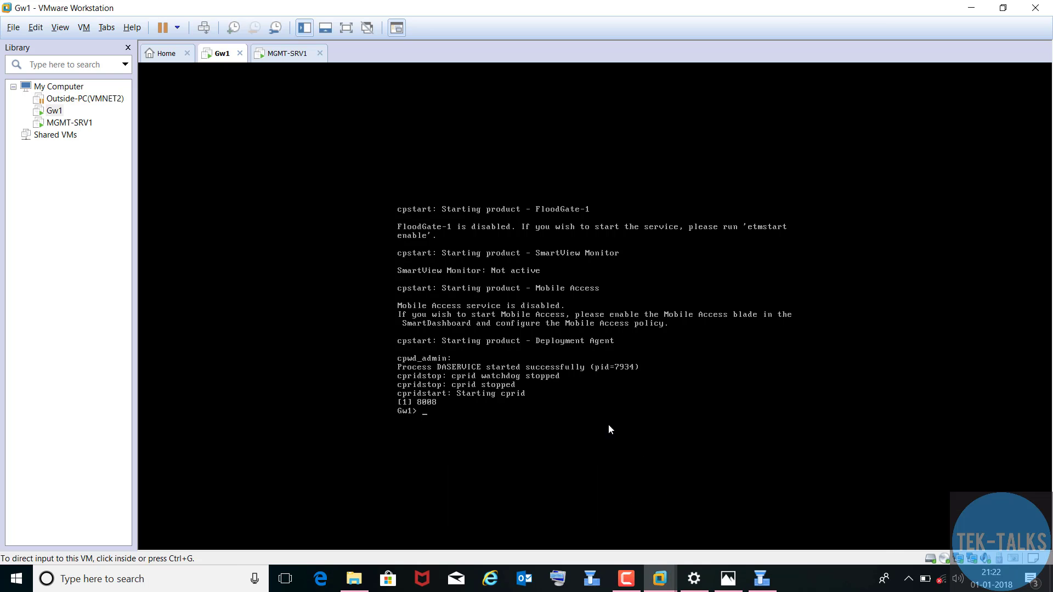
left_click(482, 392)
key("Return")
key("Return")
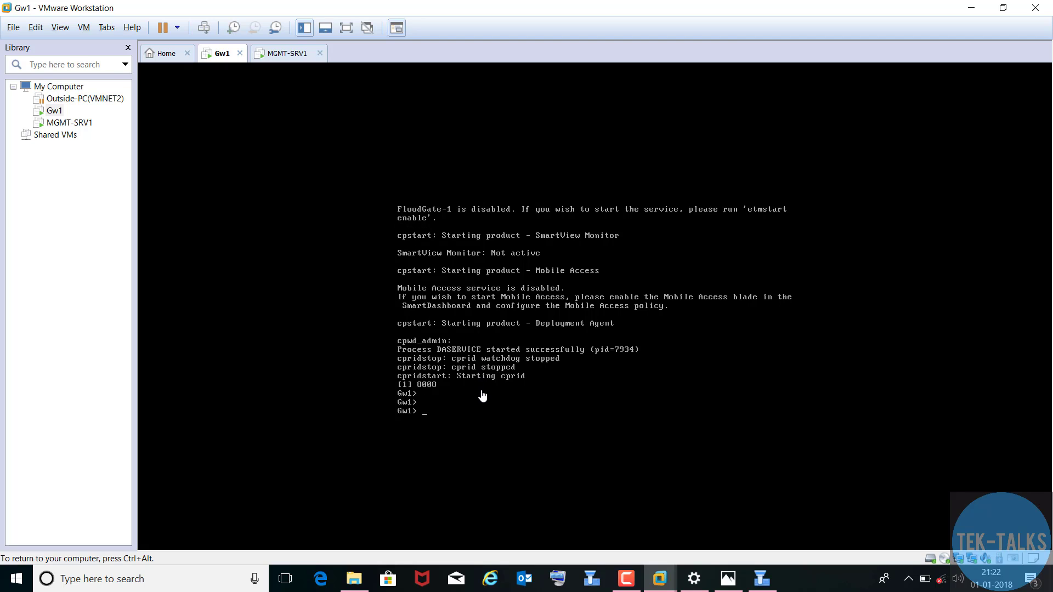
type("fw stat")
key("Return")
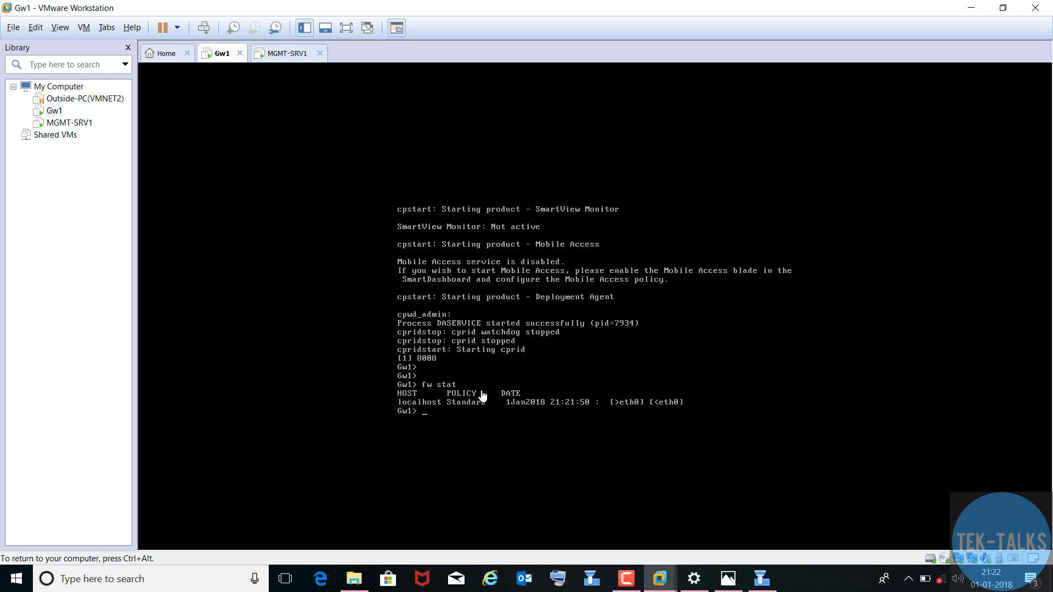
- Log out of the Gw1 shell and return to SmartDashboard
type("exit")
key("Return")
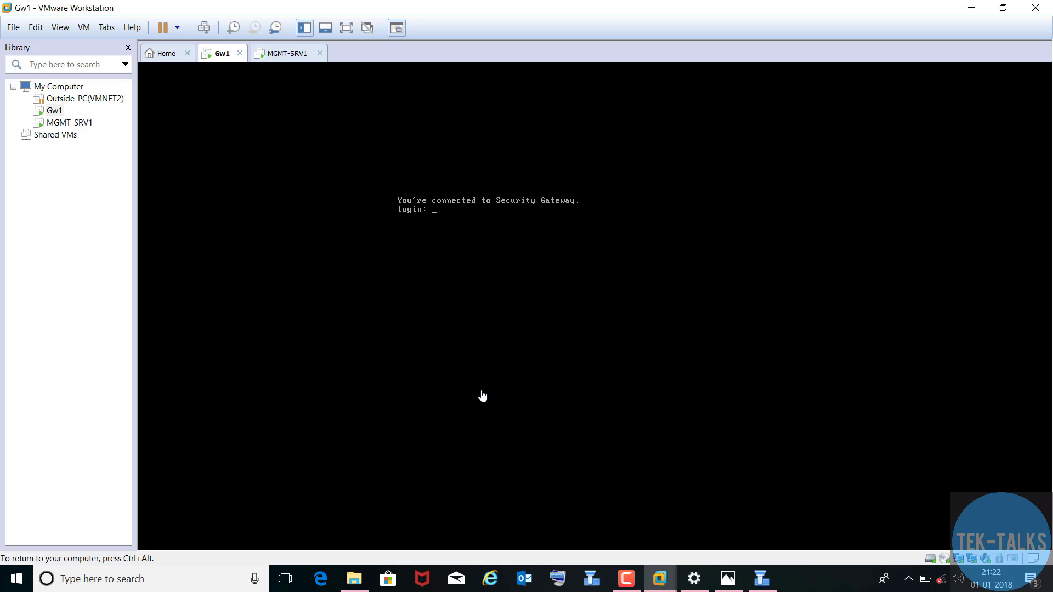
key("ctrl+alt")
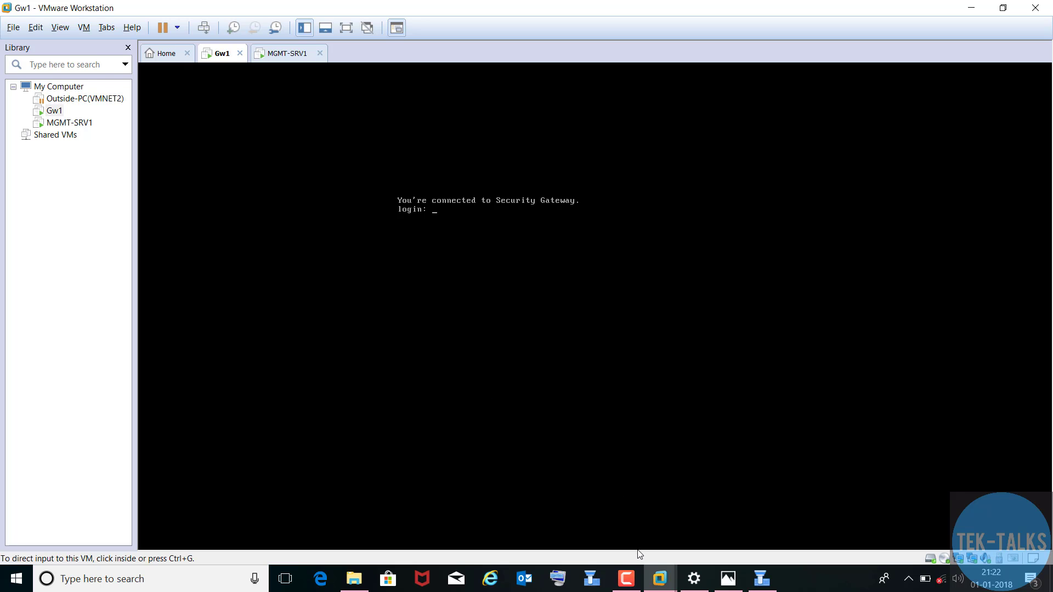
left_click(766, 584)
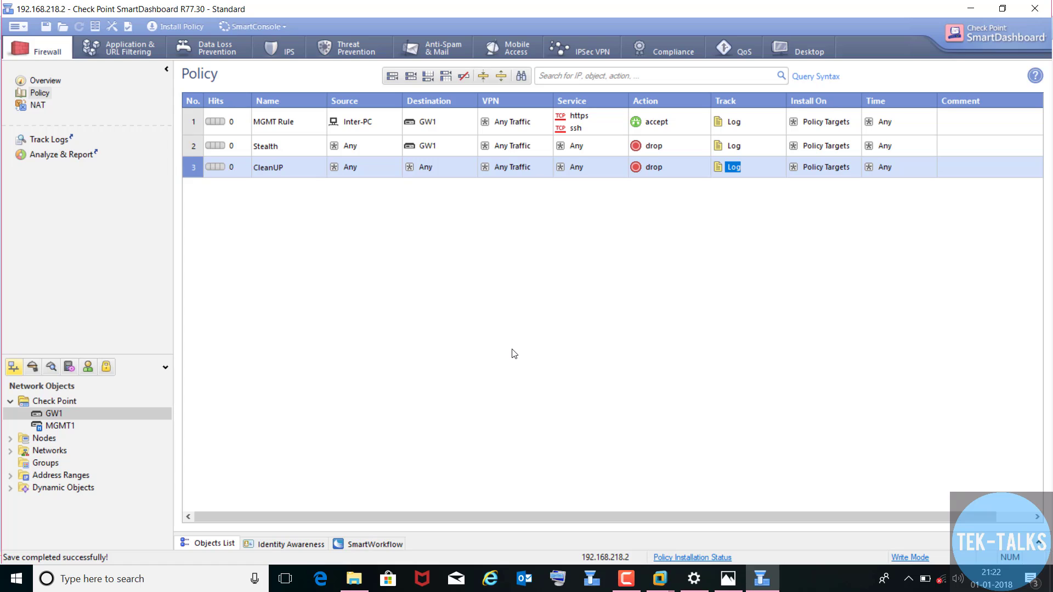